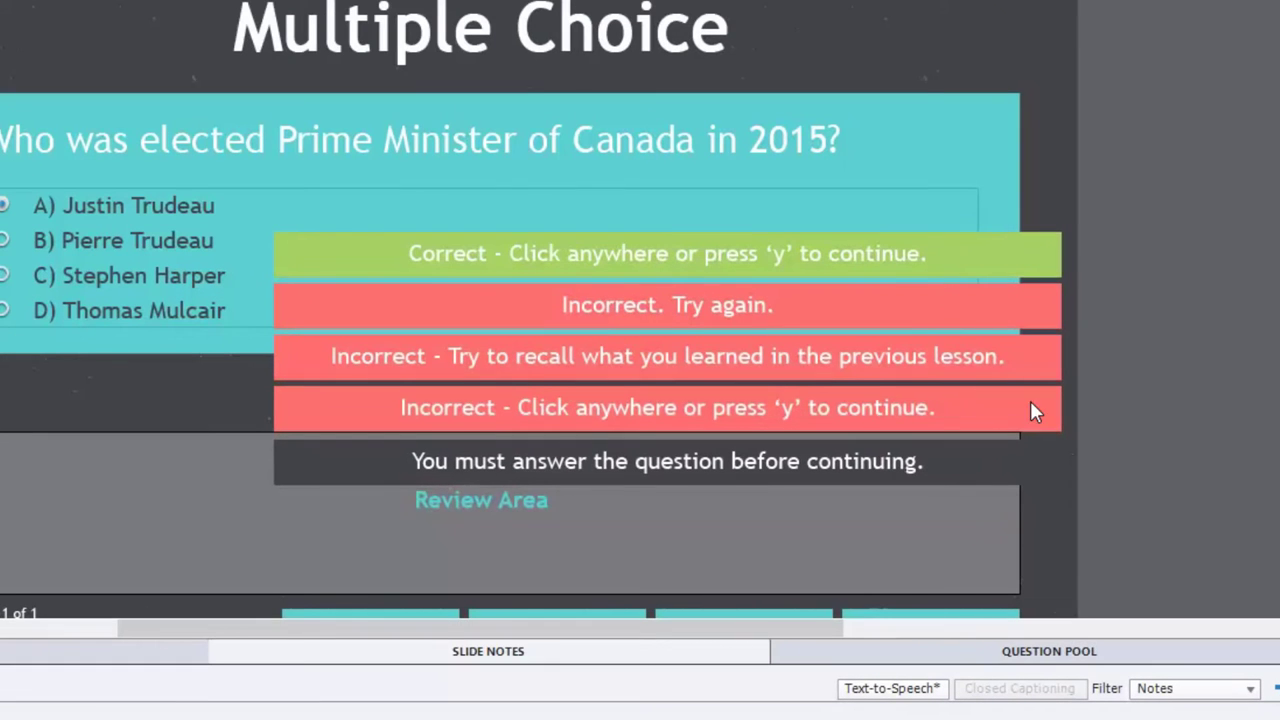
Step: Select each of the five feedback captions on the quiz slide in turn
click(1036, 270)
click(1035, 318)
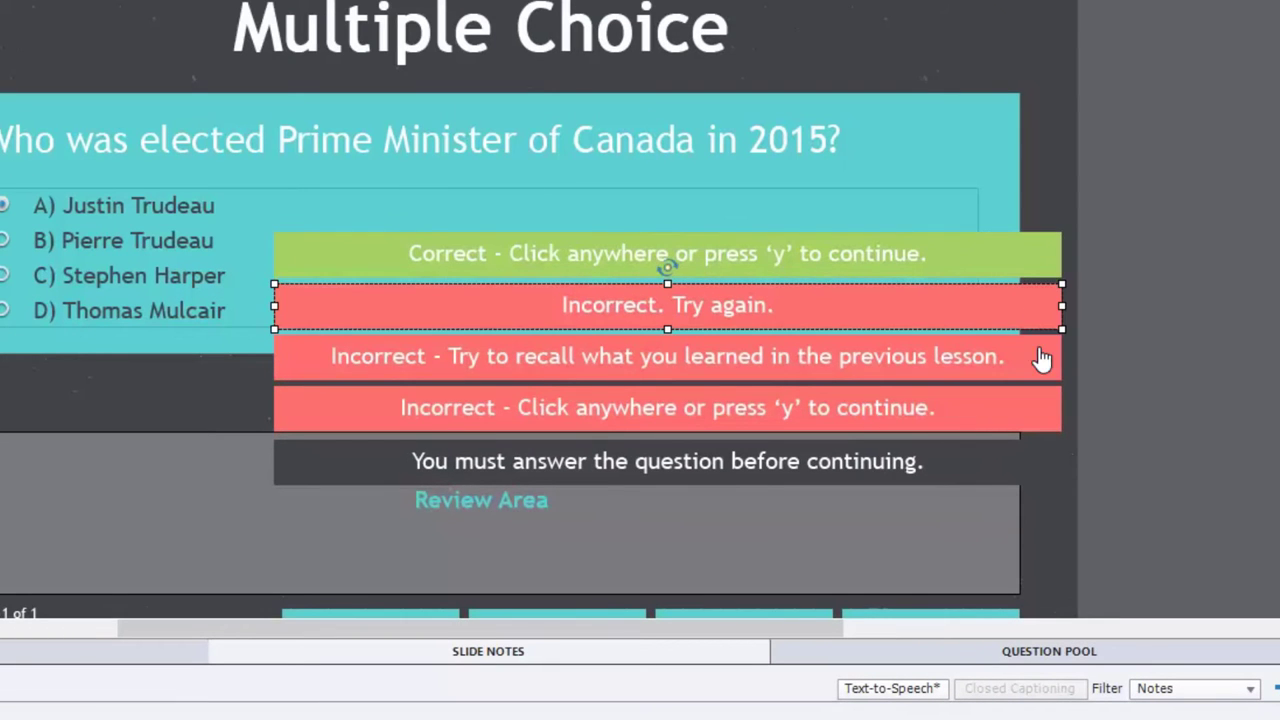
click(1043, 378)
click(1035, 424)
click(1008, 462)
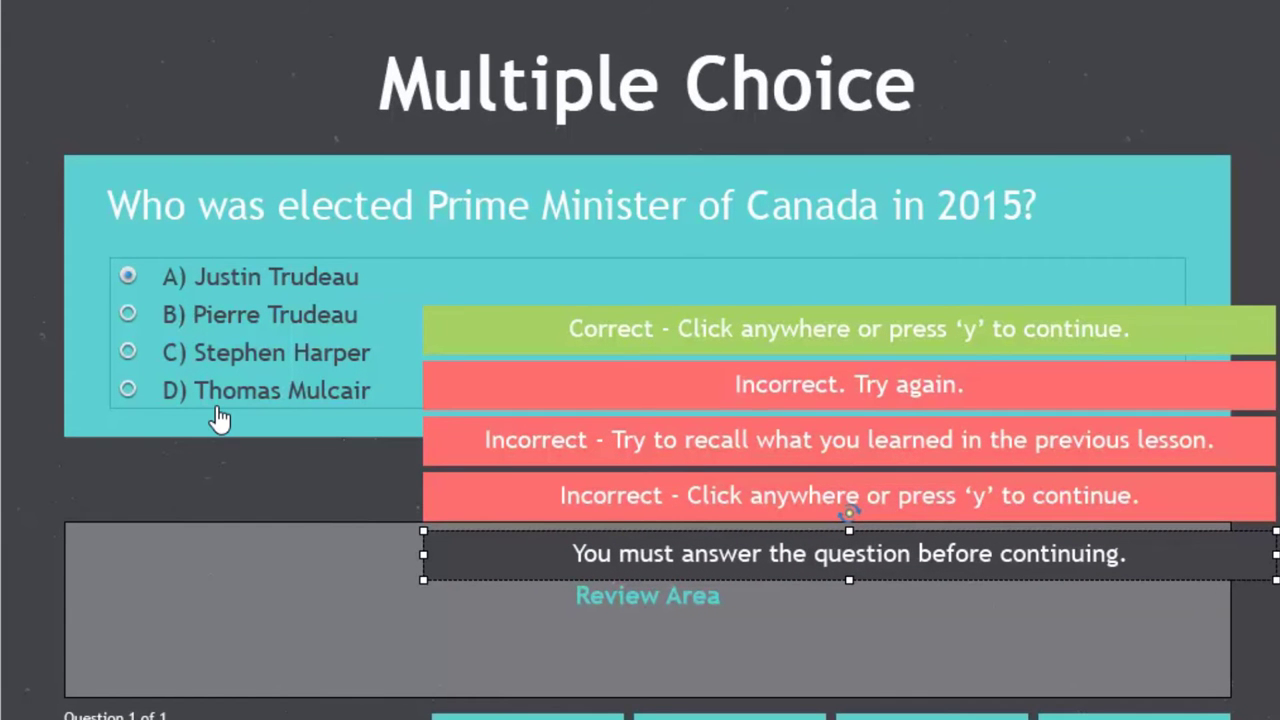
Step: Reselect the Correct caption, the three Incorrect captions and the 'You must answer' caption
click(1124, 338)
drag(1278, 378, 1249, 523)
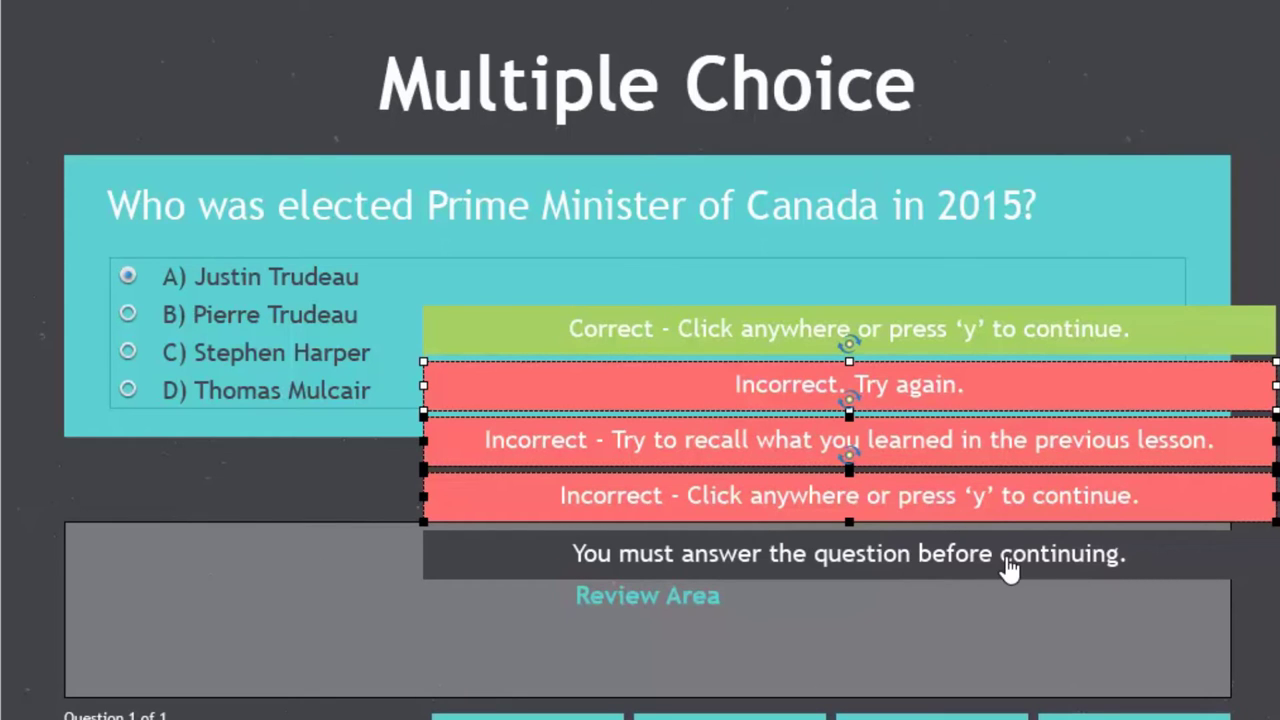
click(1008, 565)
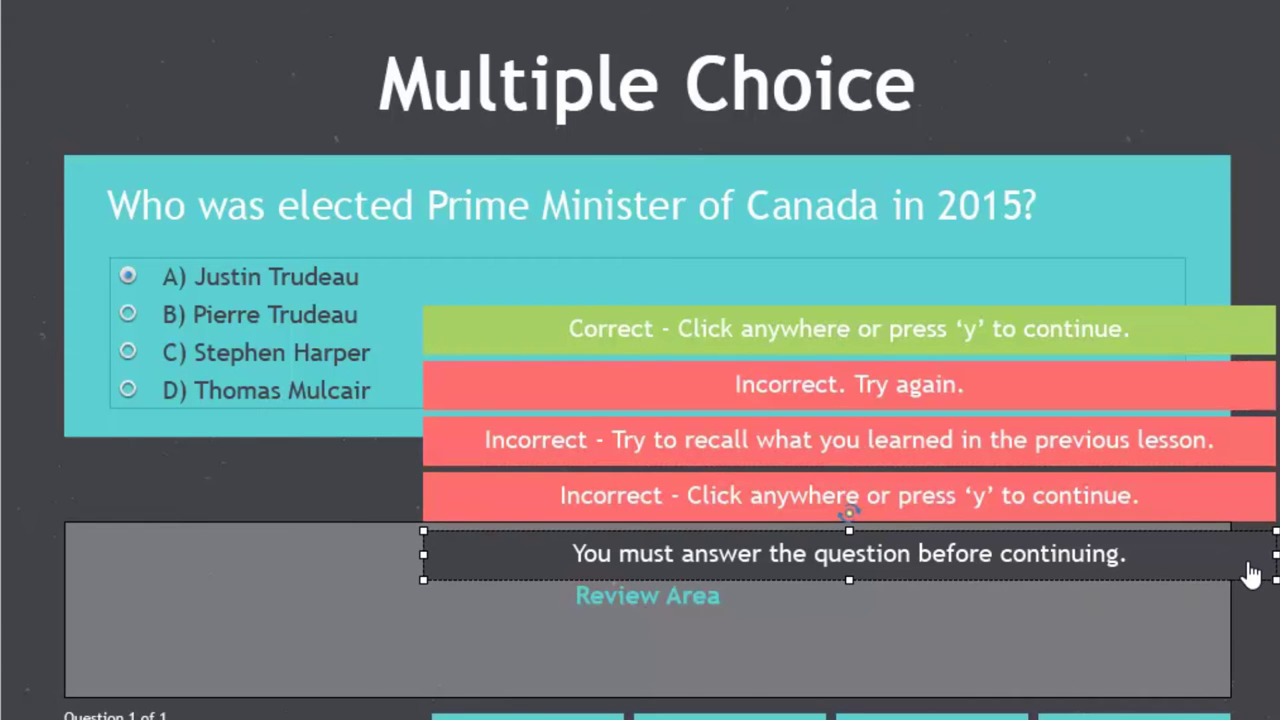
click(1250, 325)
click(1260, 395)
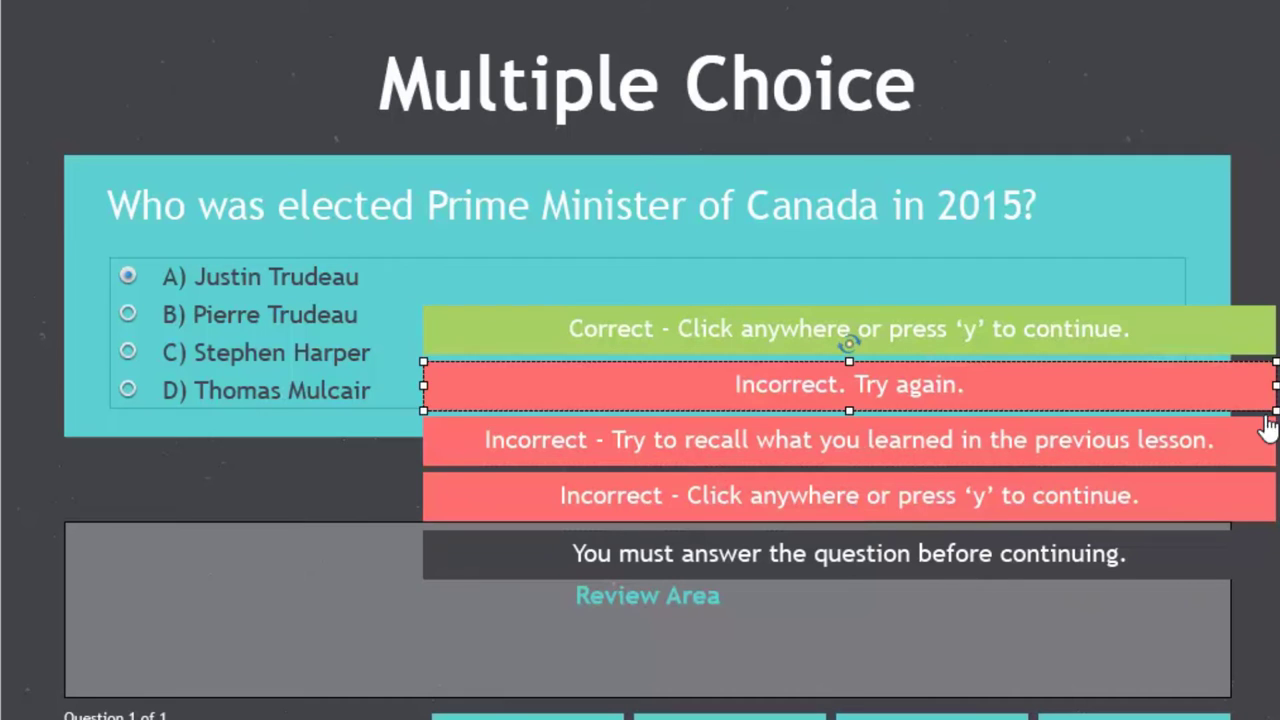
click(1262, 455)
click(1252, 497)
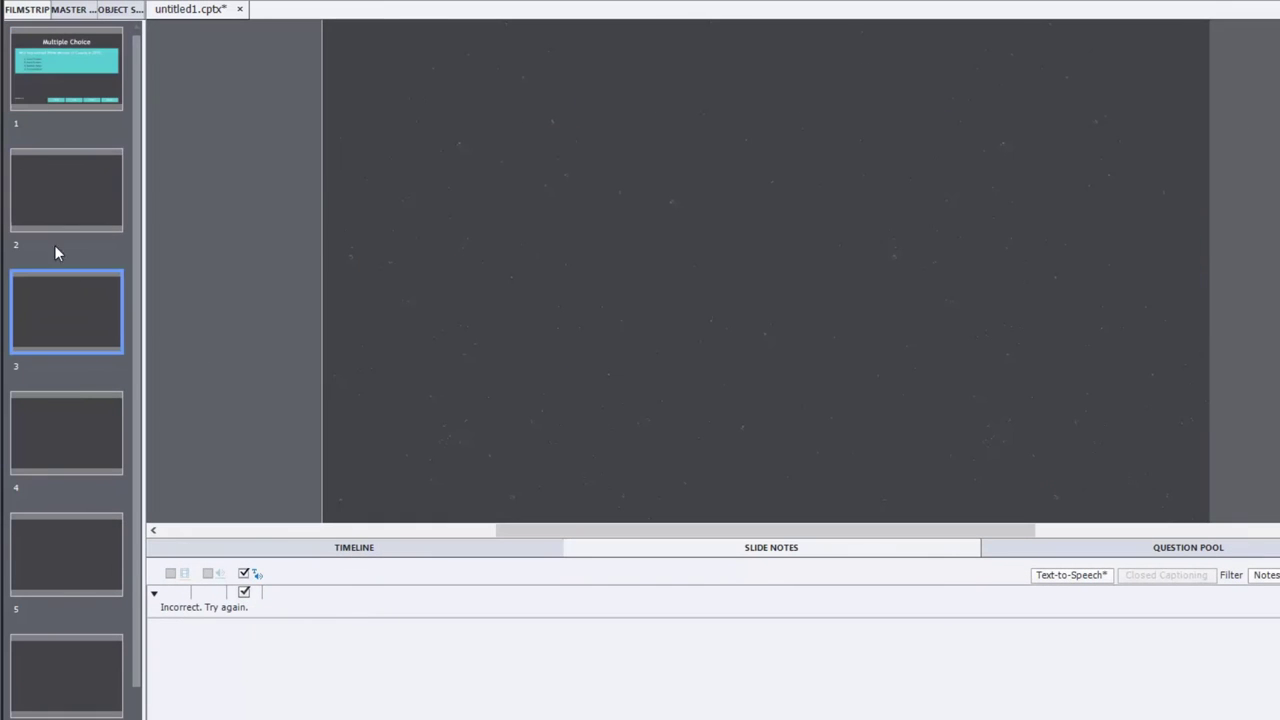
Step: Review the slide notes on slides 4, 5 and 6
click(72, 420)
click(54, 555)
click(63, 660)
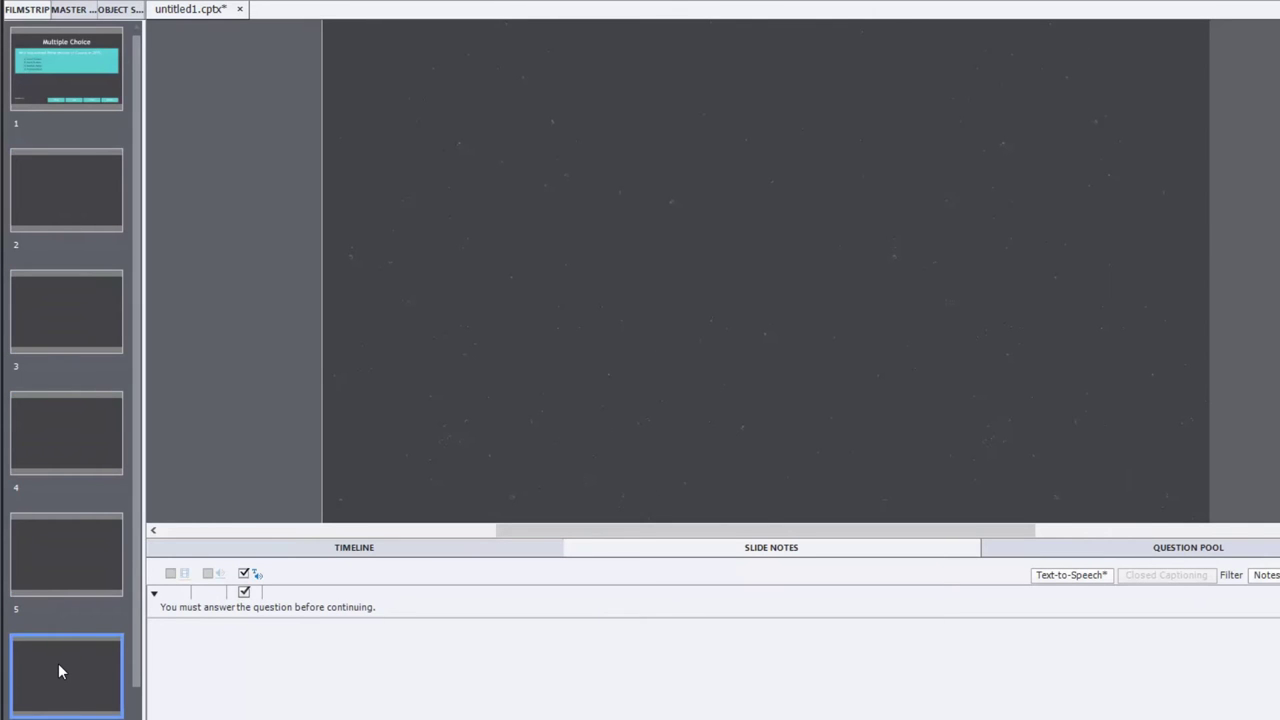
Step: Hide slides 2–6 in the Filmstrip and check their notes, ending on 'Incorrect. Try again.'
shift+click(57, 195)
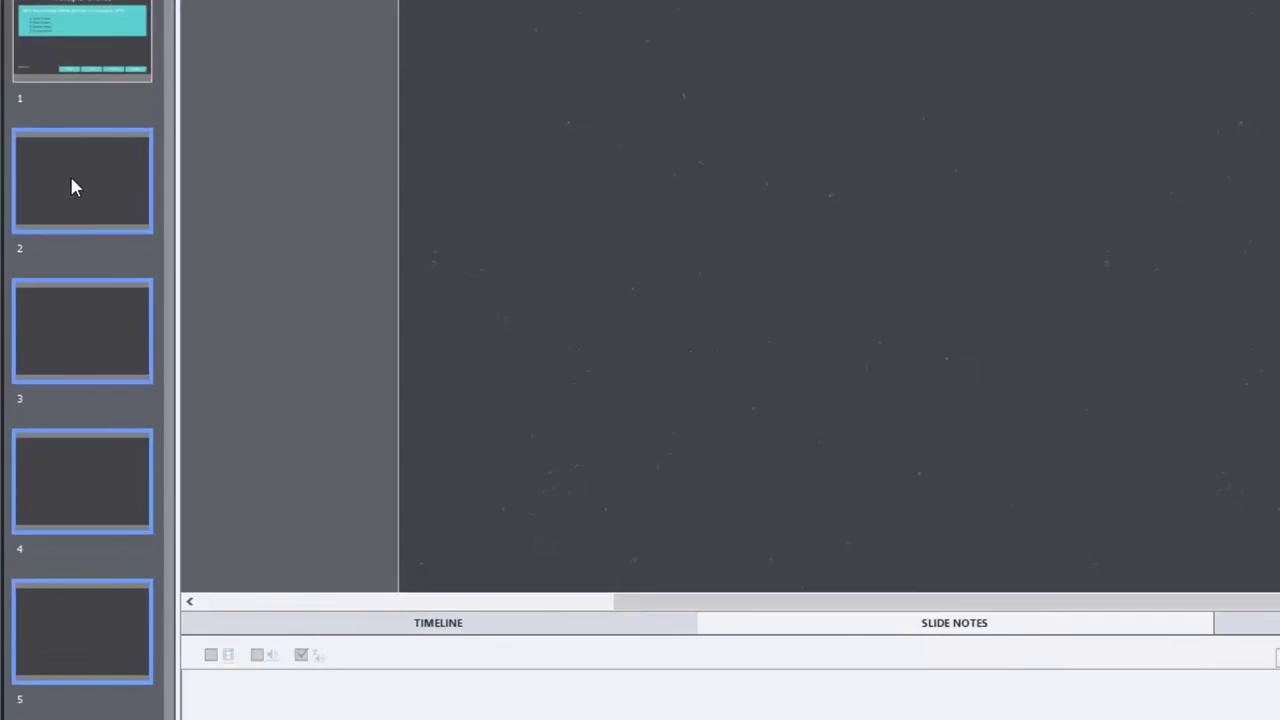
right_click(57, 193)
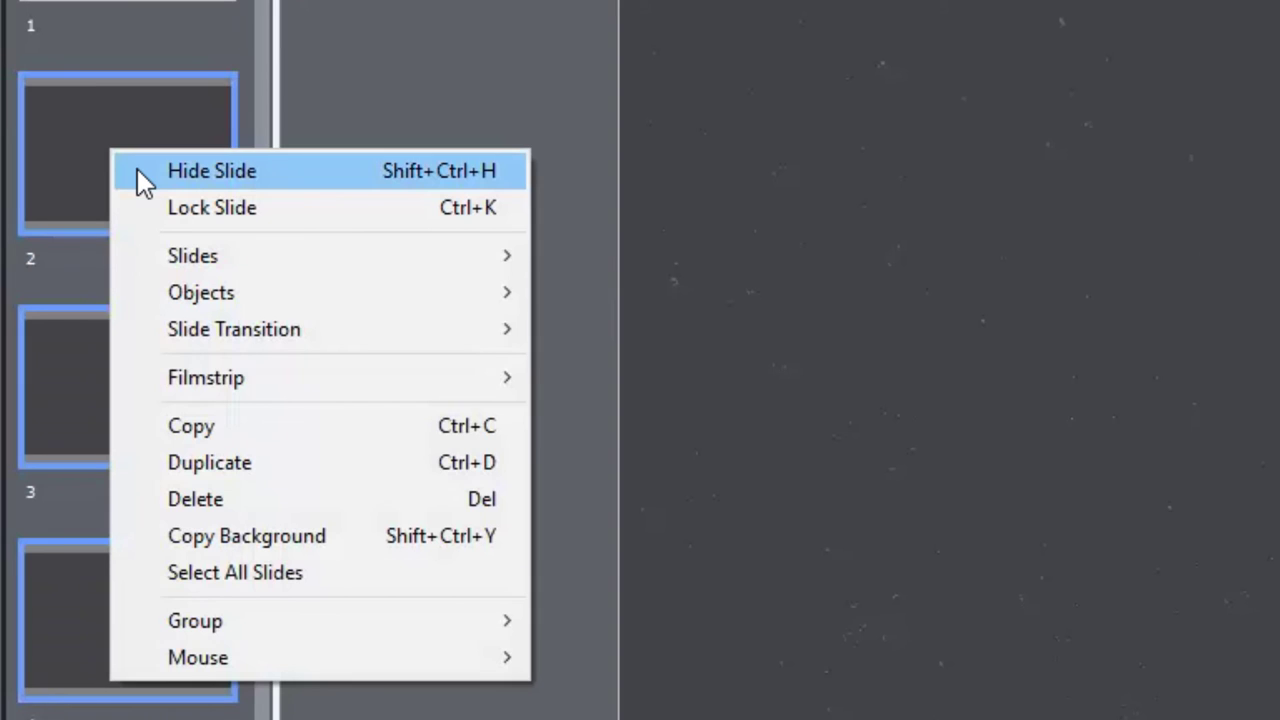
click(137, 170)
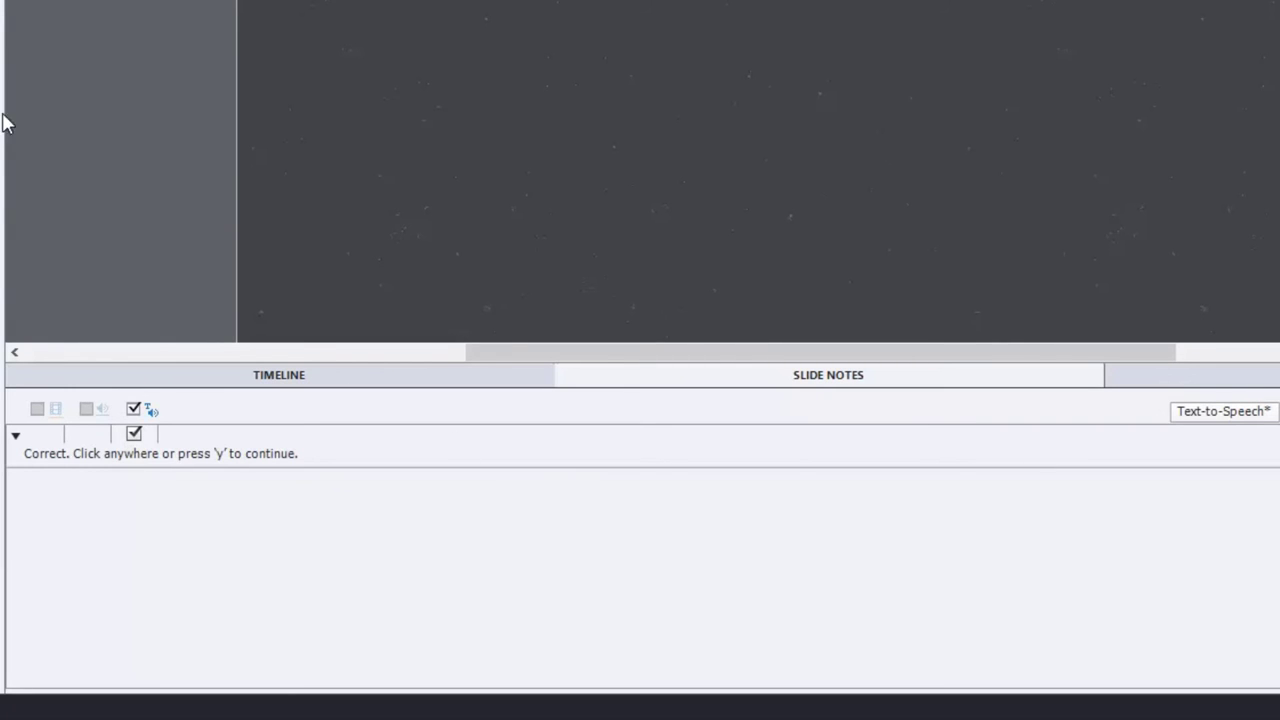
click(23, 149)
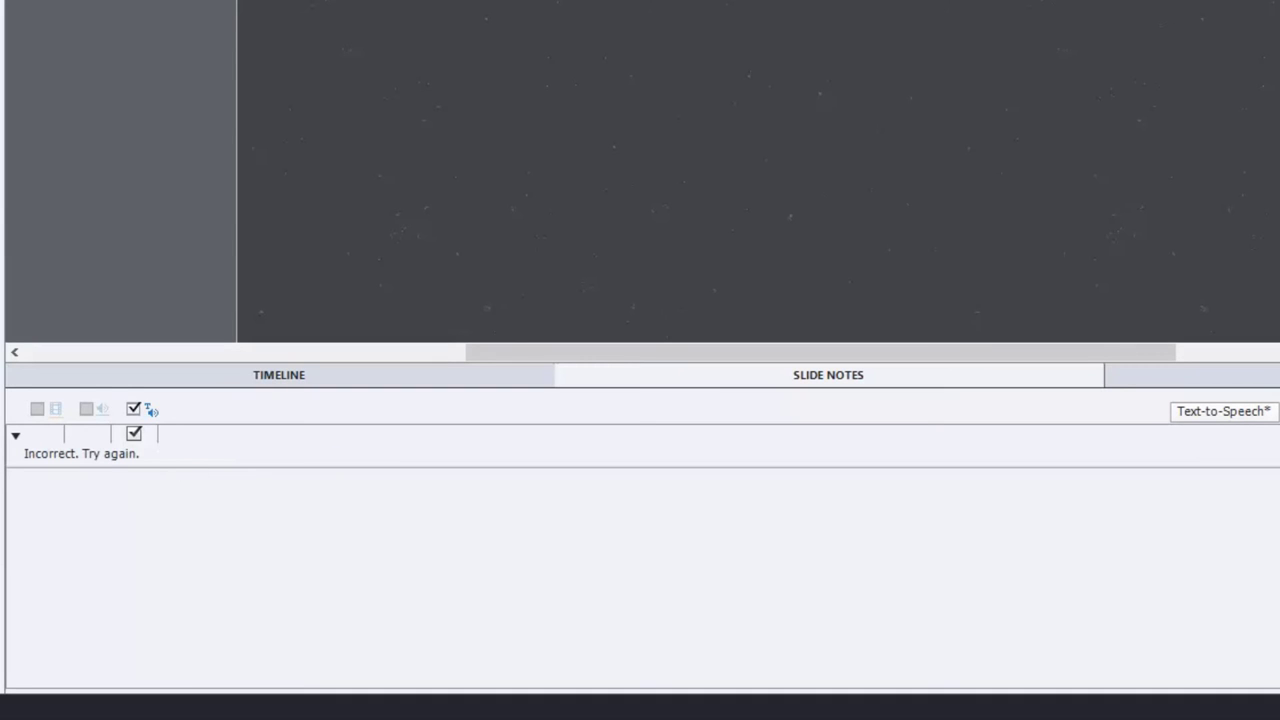
key(Down)
key(Down)
key(Down)
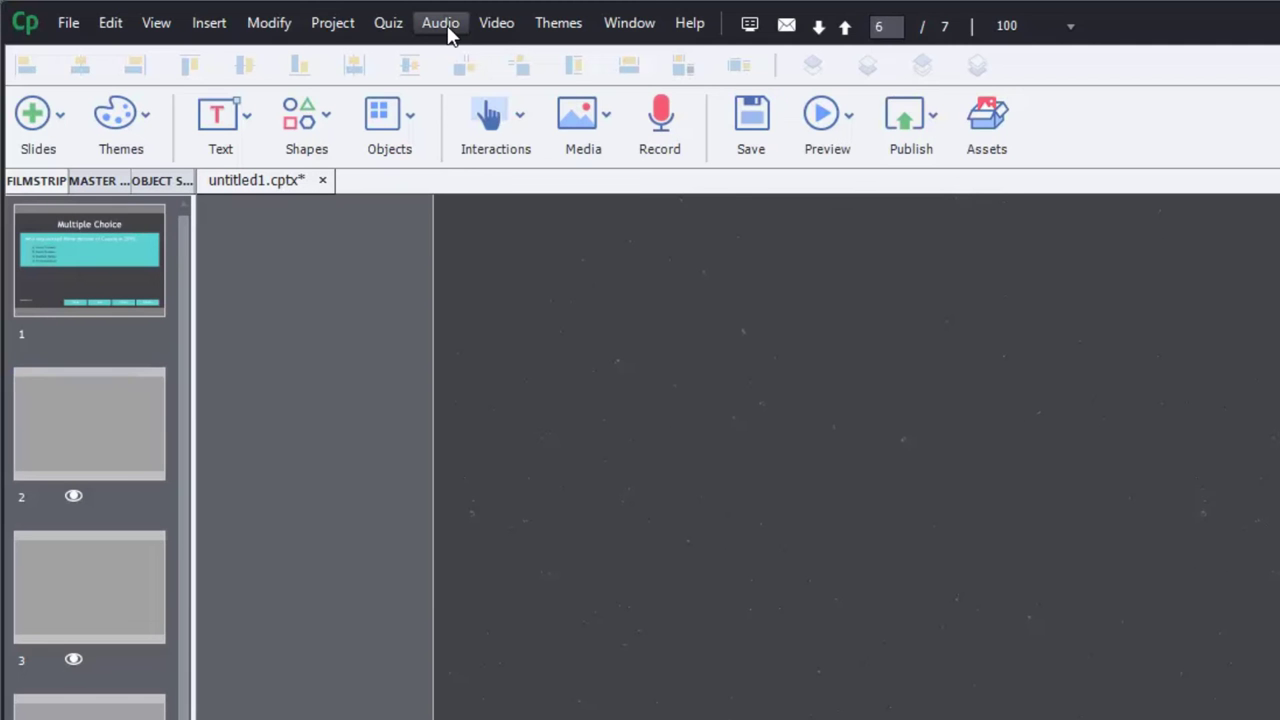
Step: Generate narration from all slide notes in Audio > Speech Management with the Julie agent
click(448, 30)
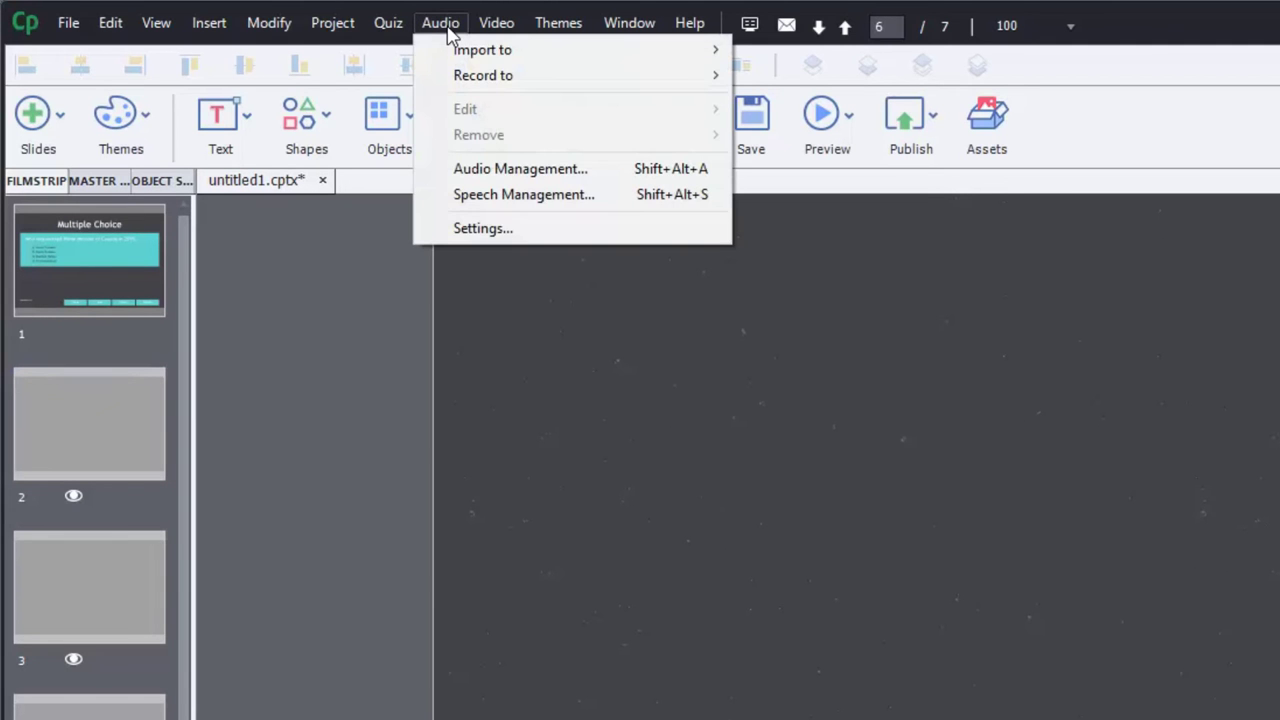
click(483, 196)
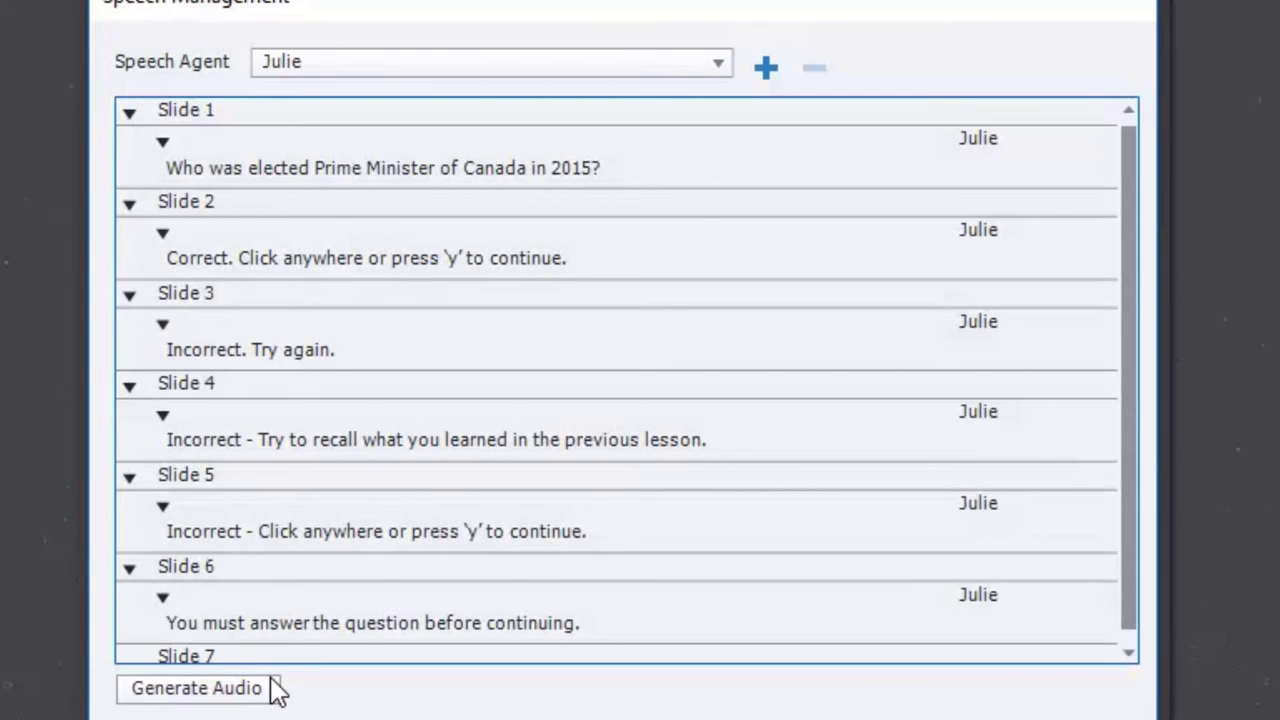
click(204, 690)
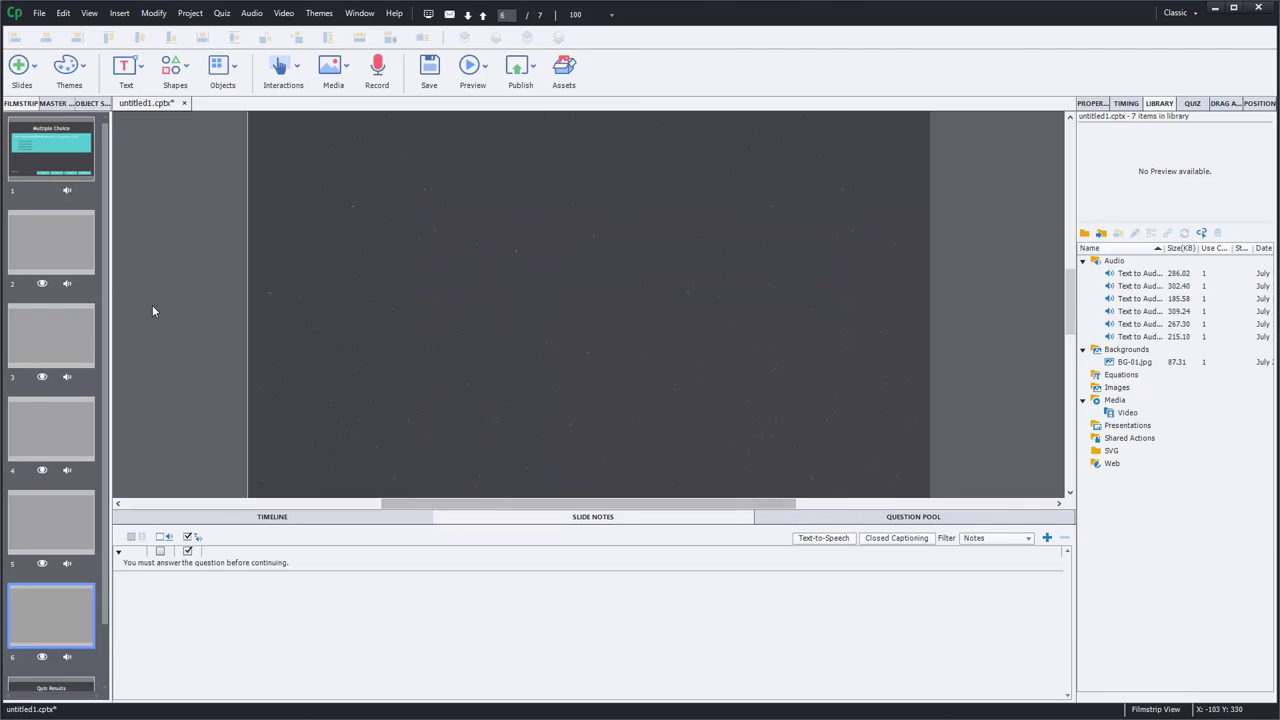
Step: Return to quiz slide 1 and show the green Correct caption's properties
click(51, 156)
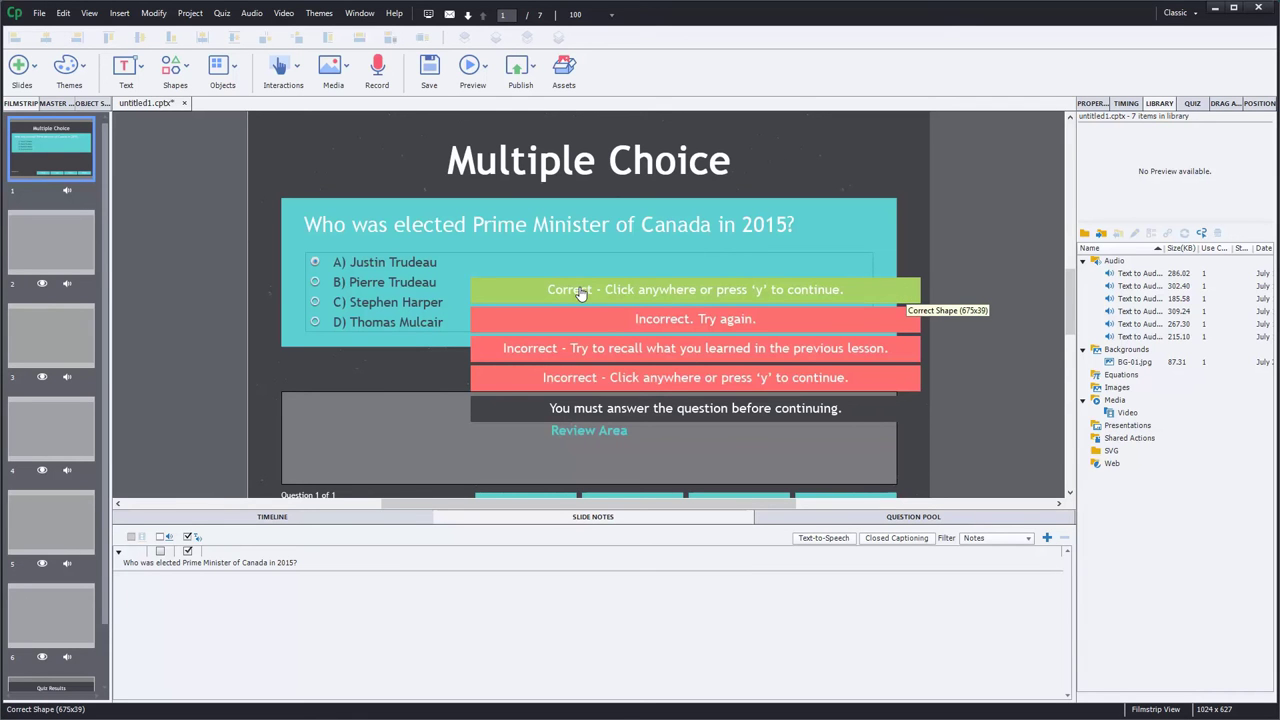
click(917, 296)
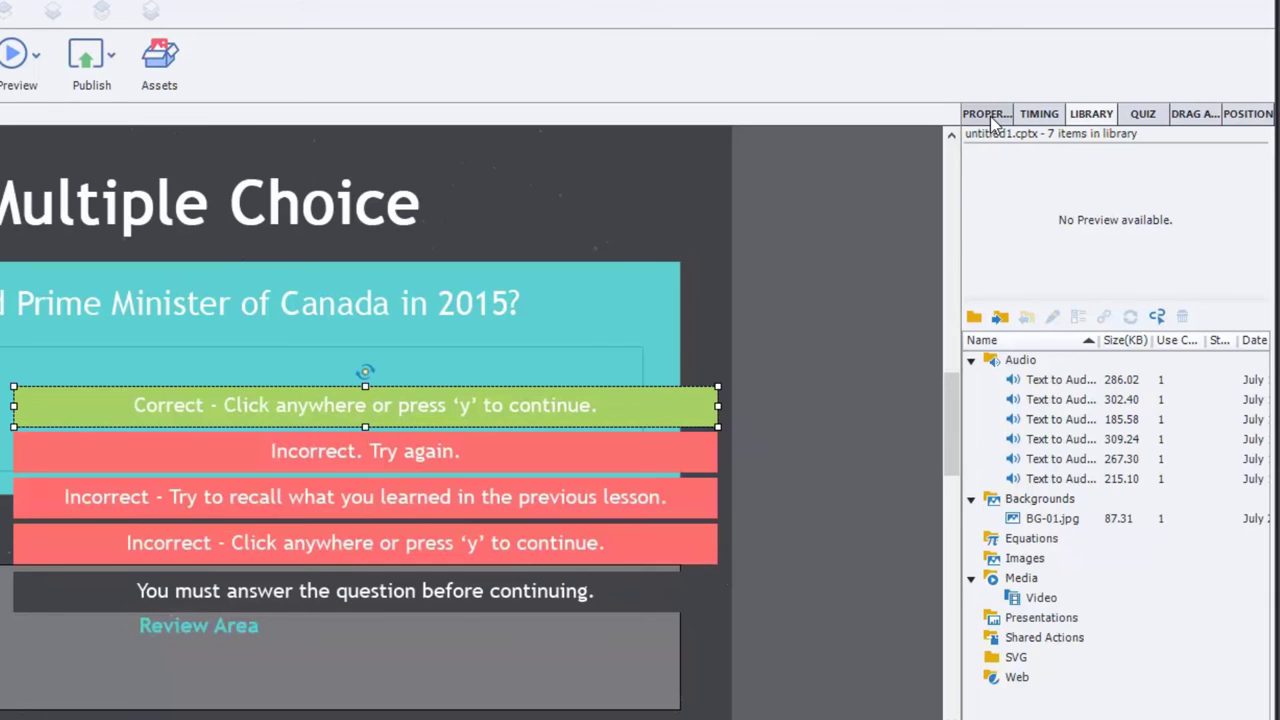
click(986, 114)
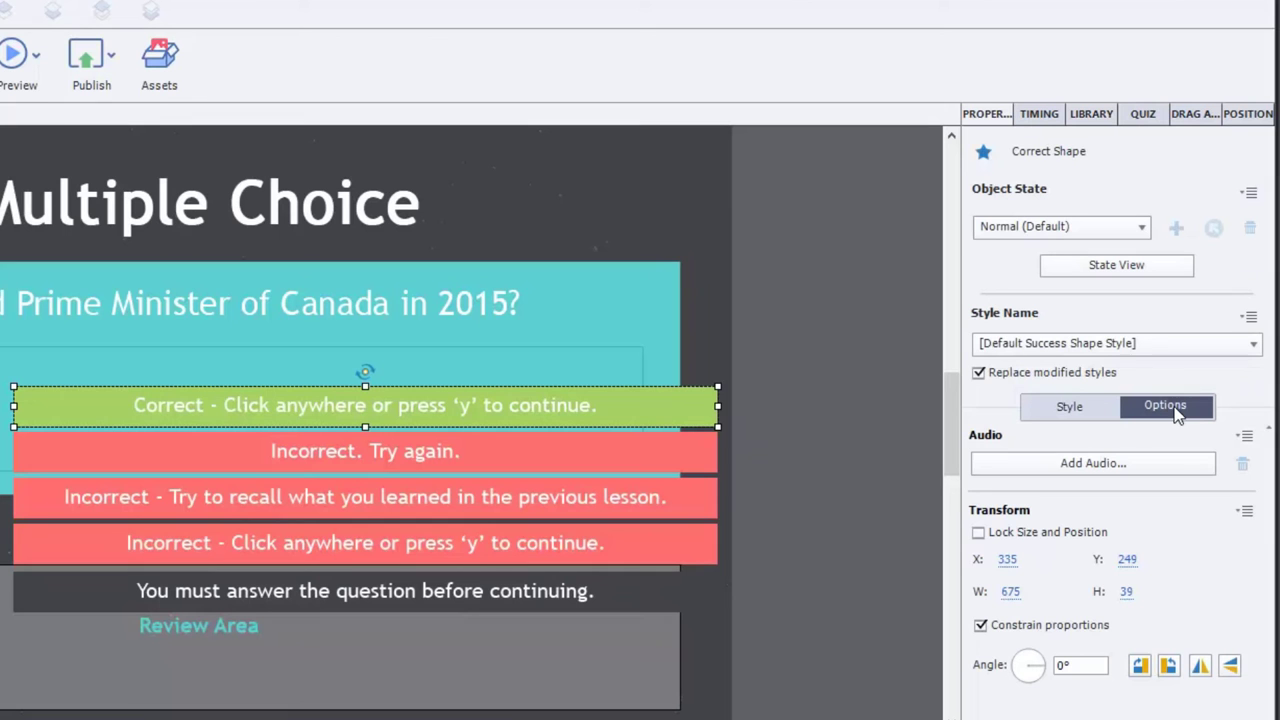
Step: Preview Text to Audio21 and Text to Audio22 from the library, then load Text to Audio22
click(1107, 464)
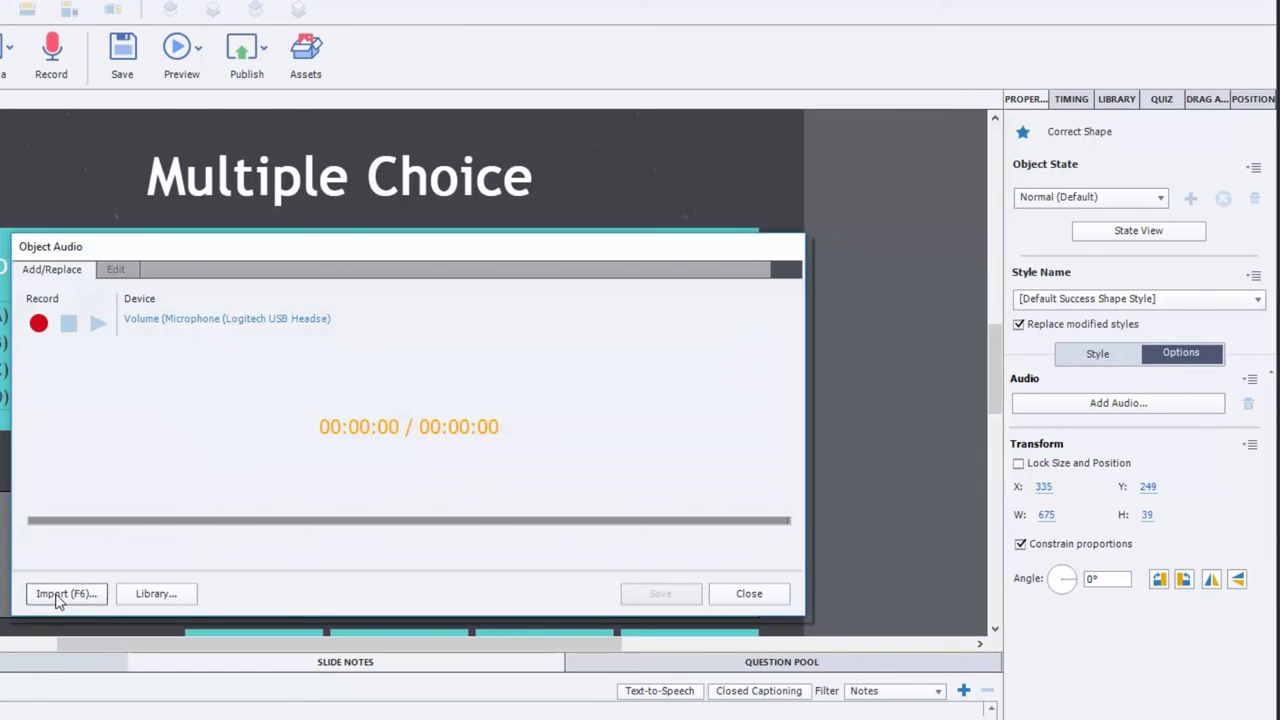
click(156, 594)
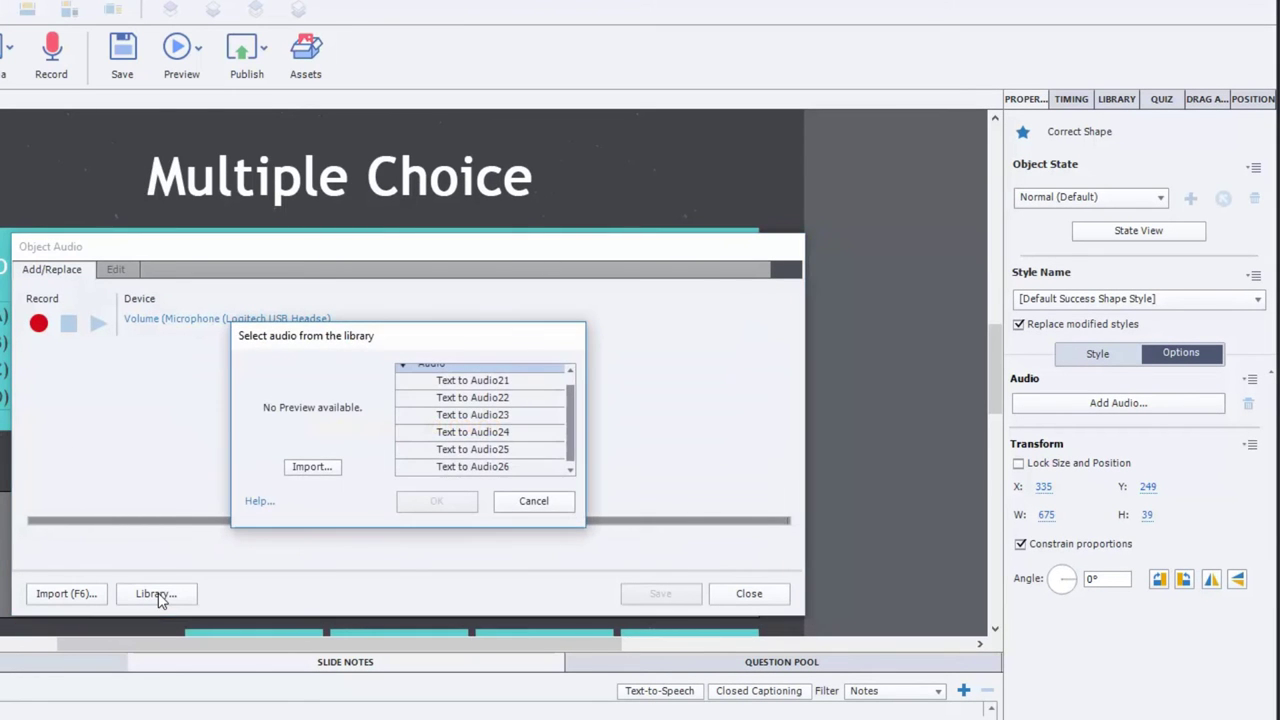
click(494, 382)
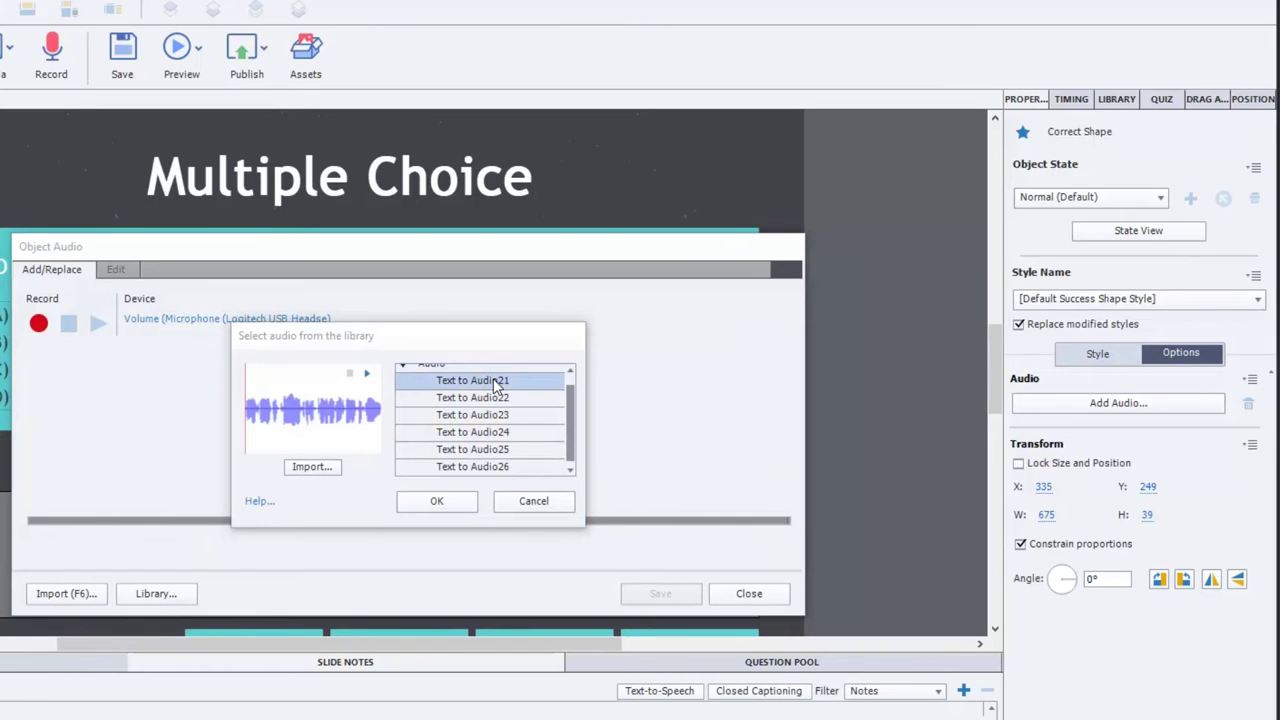
click(368, 376)
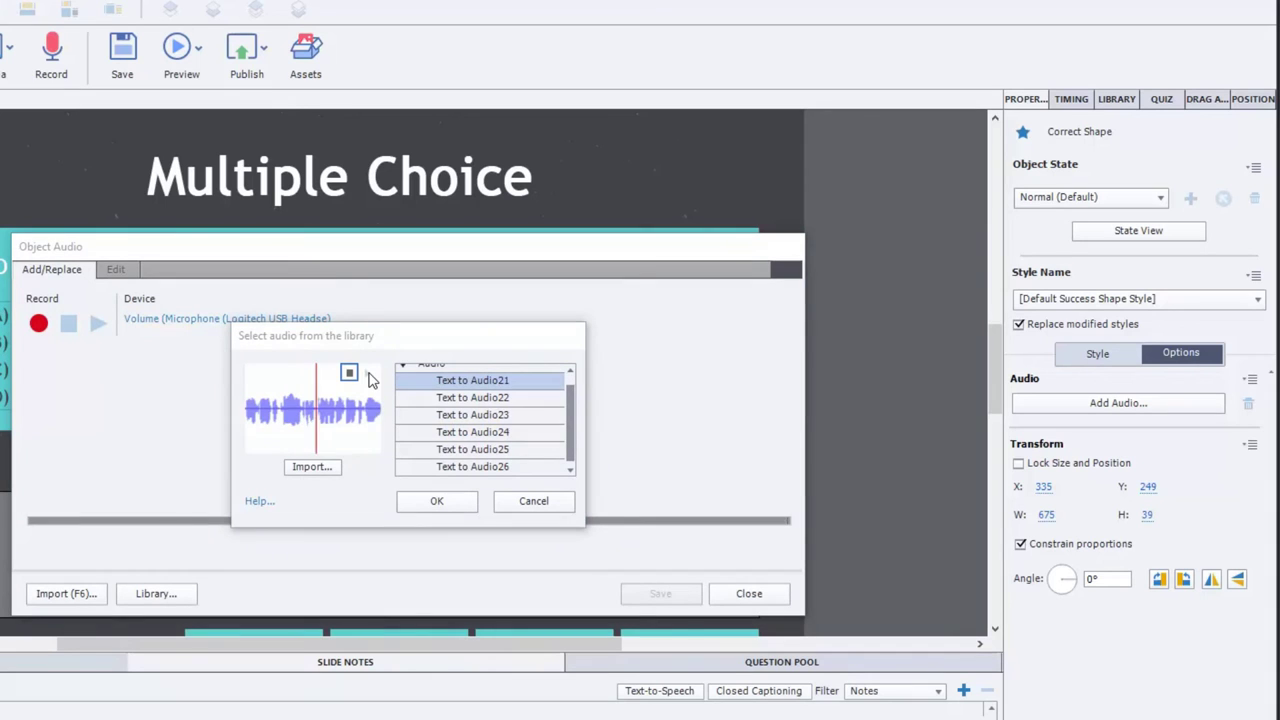
click(502, 398)
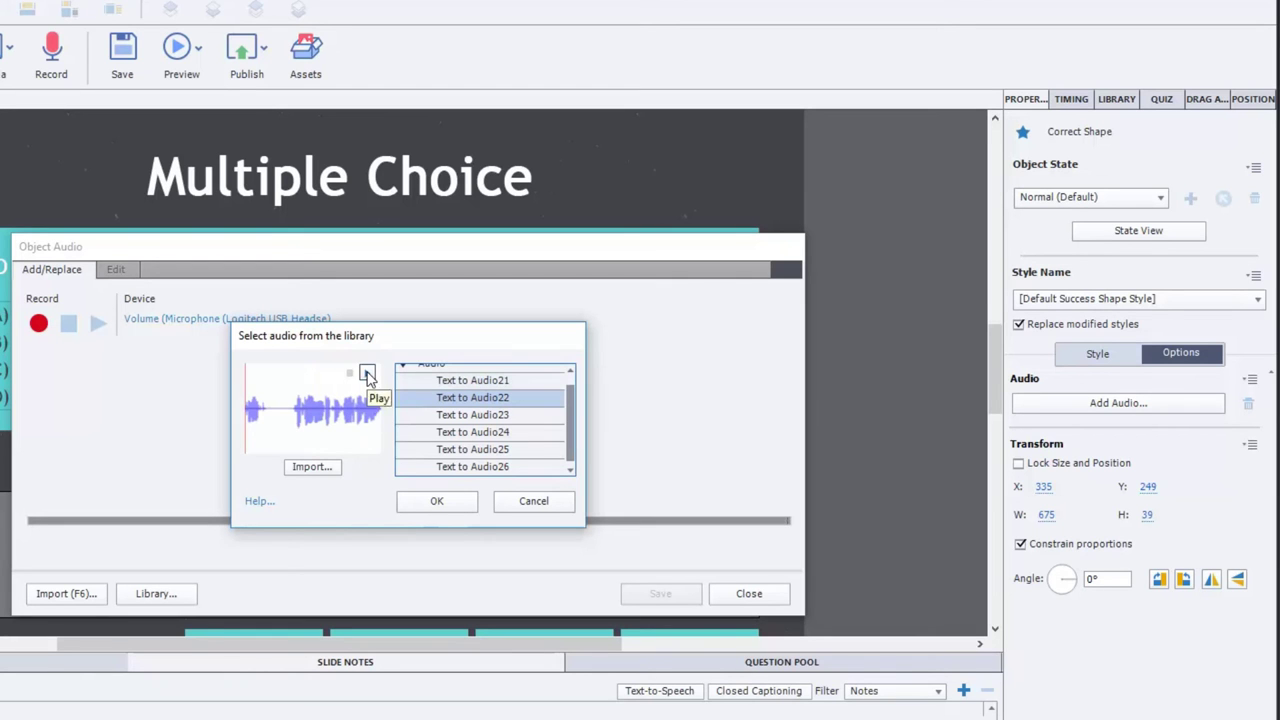
click(367, 375)
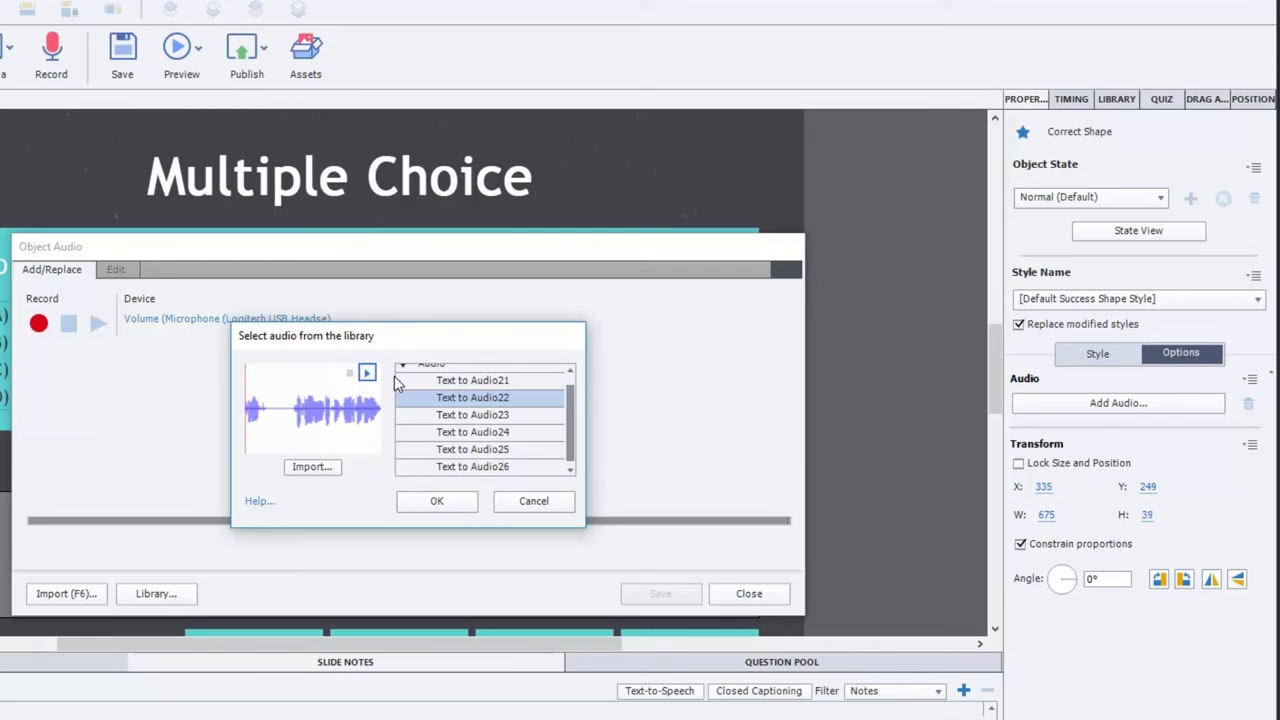
click(440, 501)
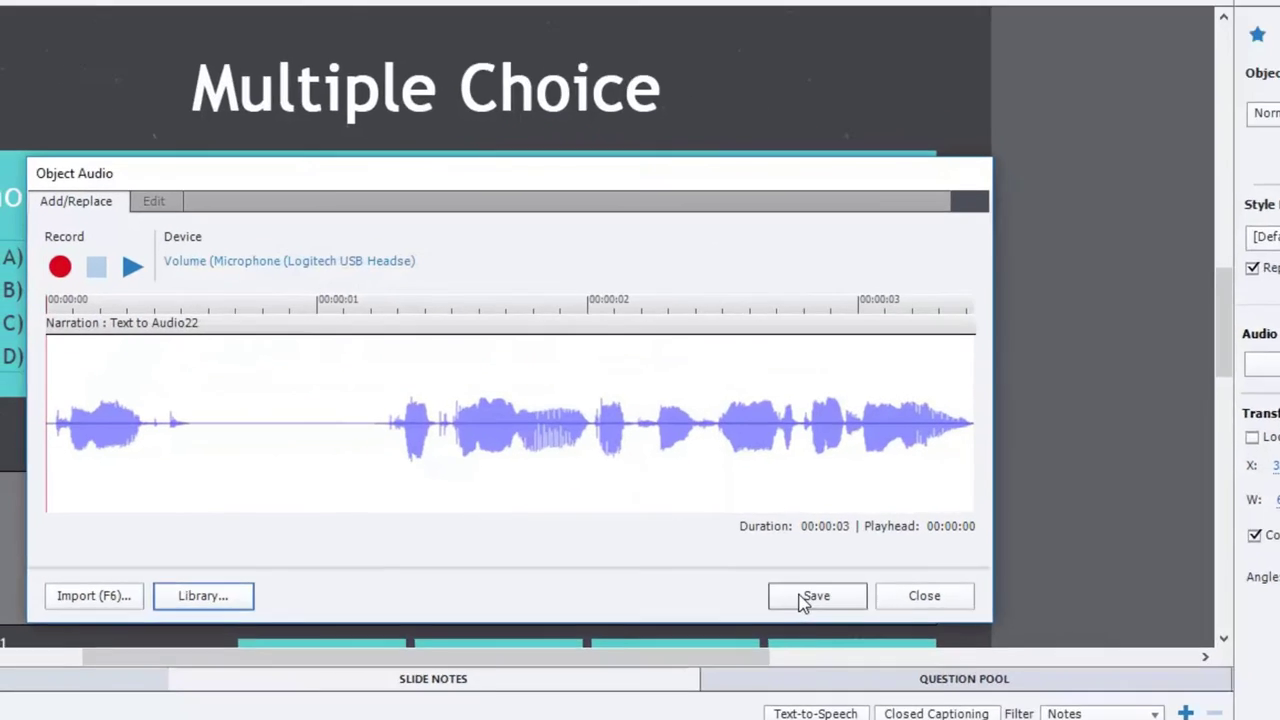
Step: Save the clip onto the Correct caption, extending its display time to 3.4 seconds
click(806, 596)
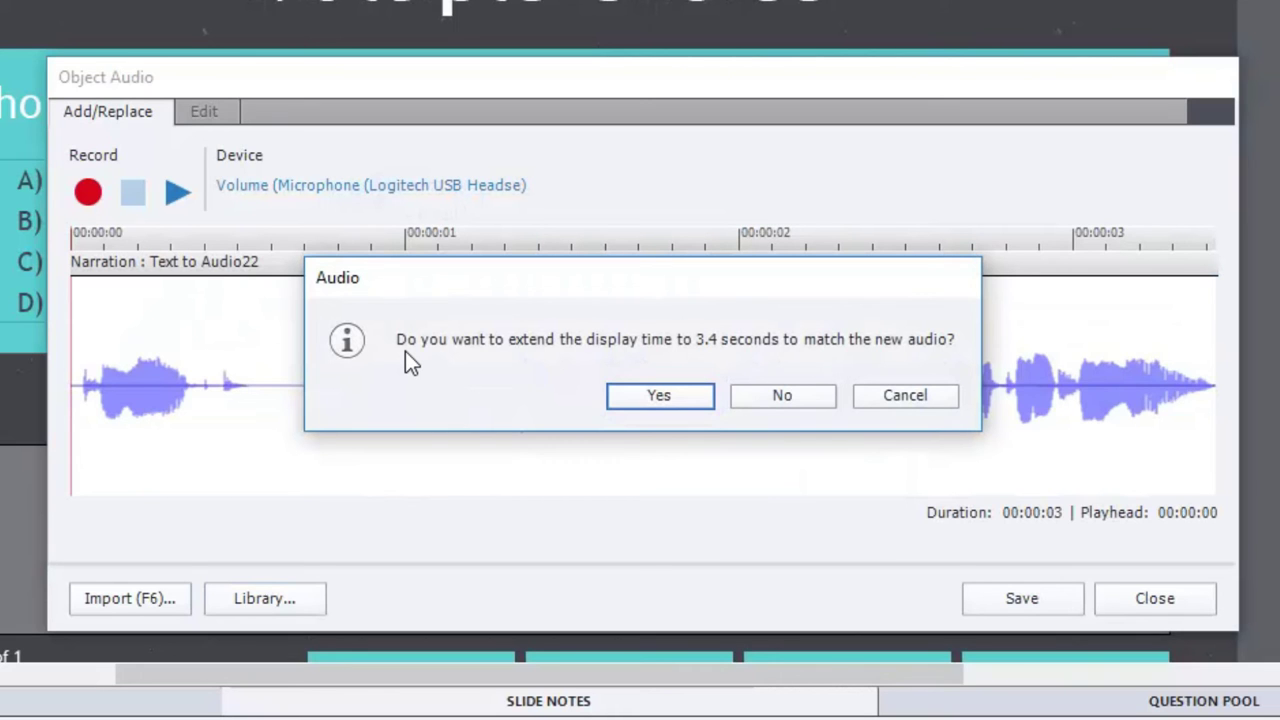
click(690, 397)
click(1000, 603)
click(1150, 598)
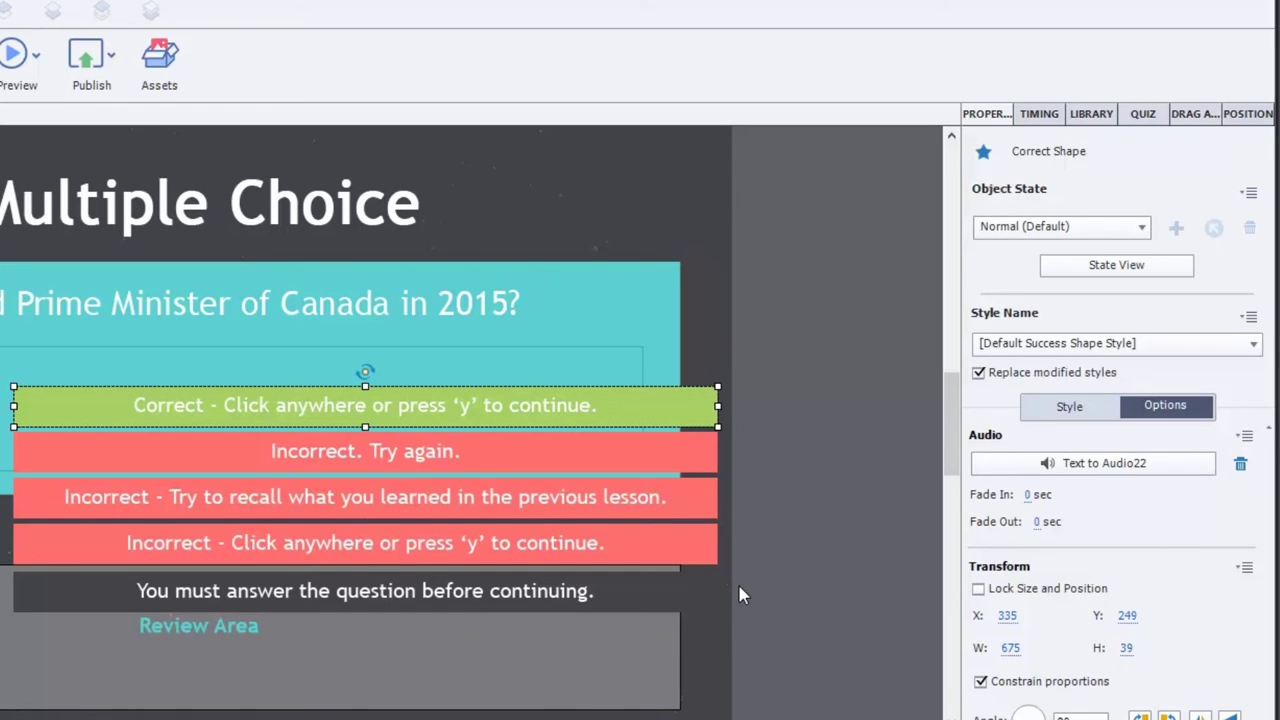
Step: Preview library narration clips and drag Text to Audio23 onto a feedback caption
click(1093, 114)
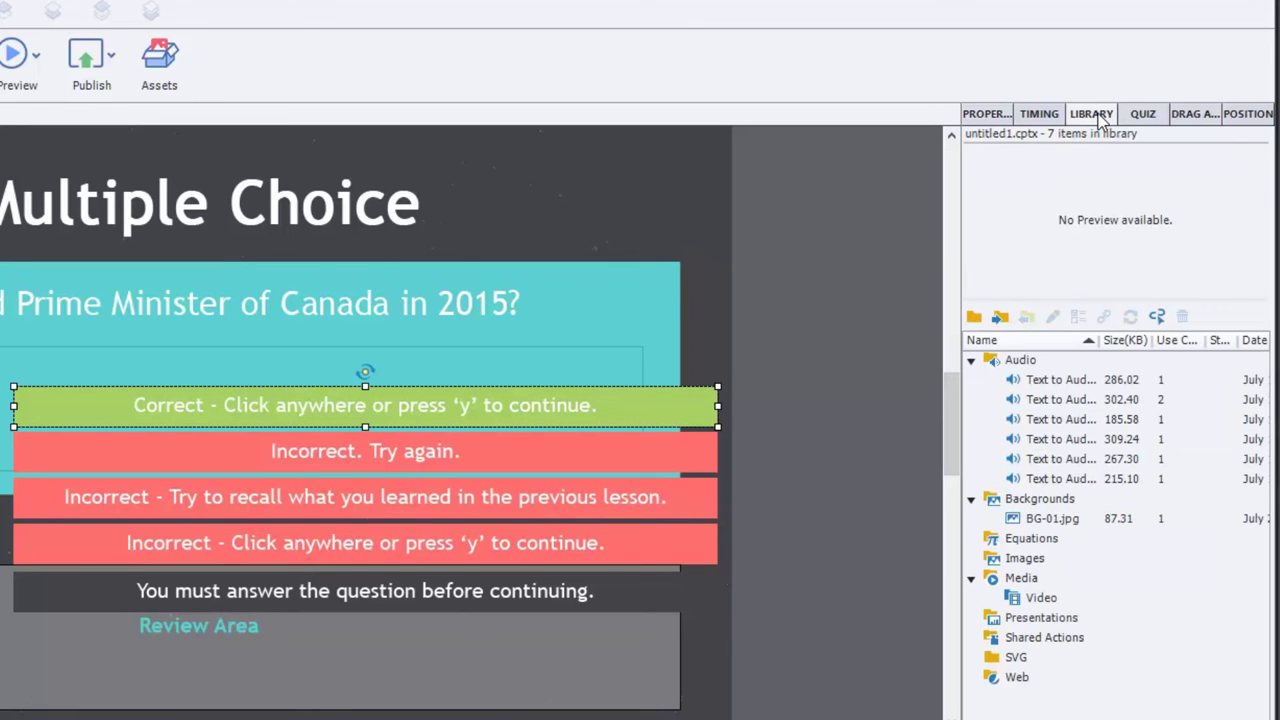
click(1084, 402)
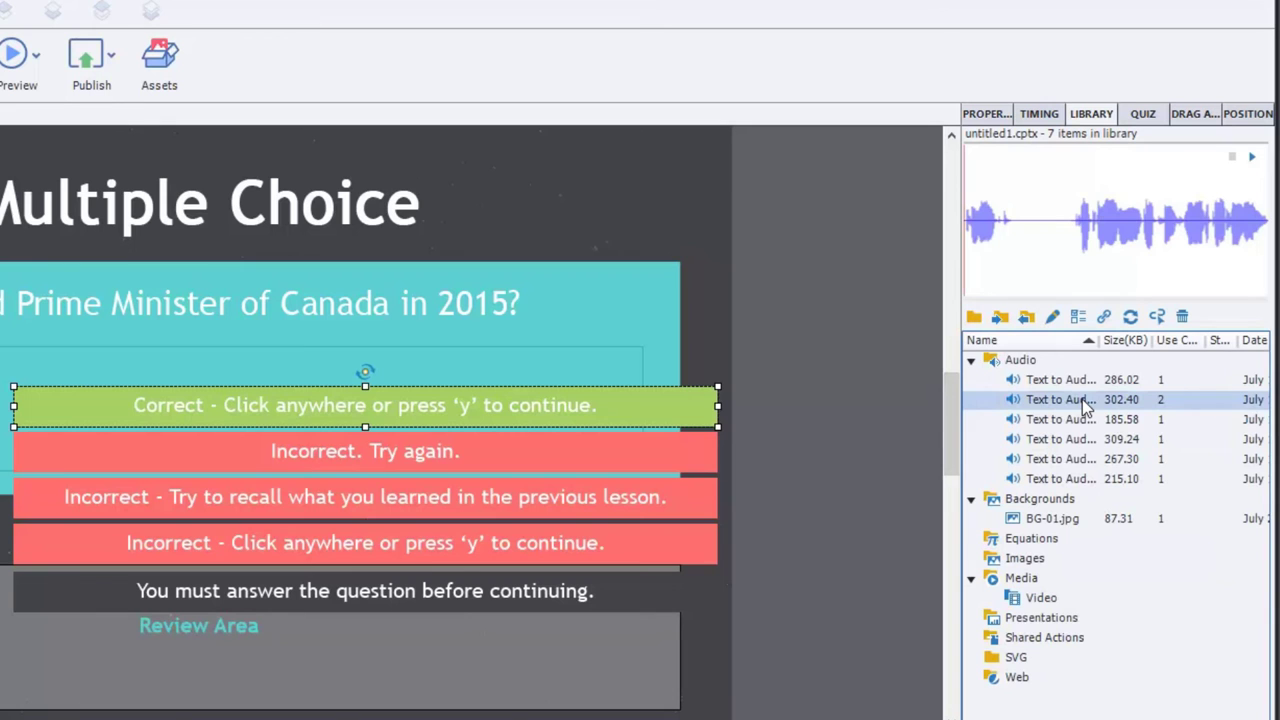
click(1086, 422)
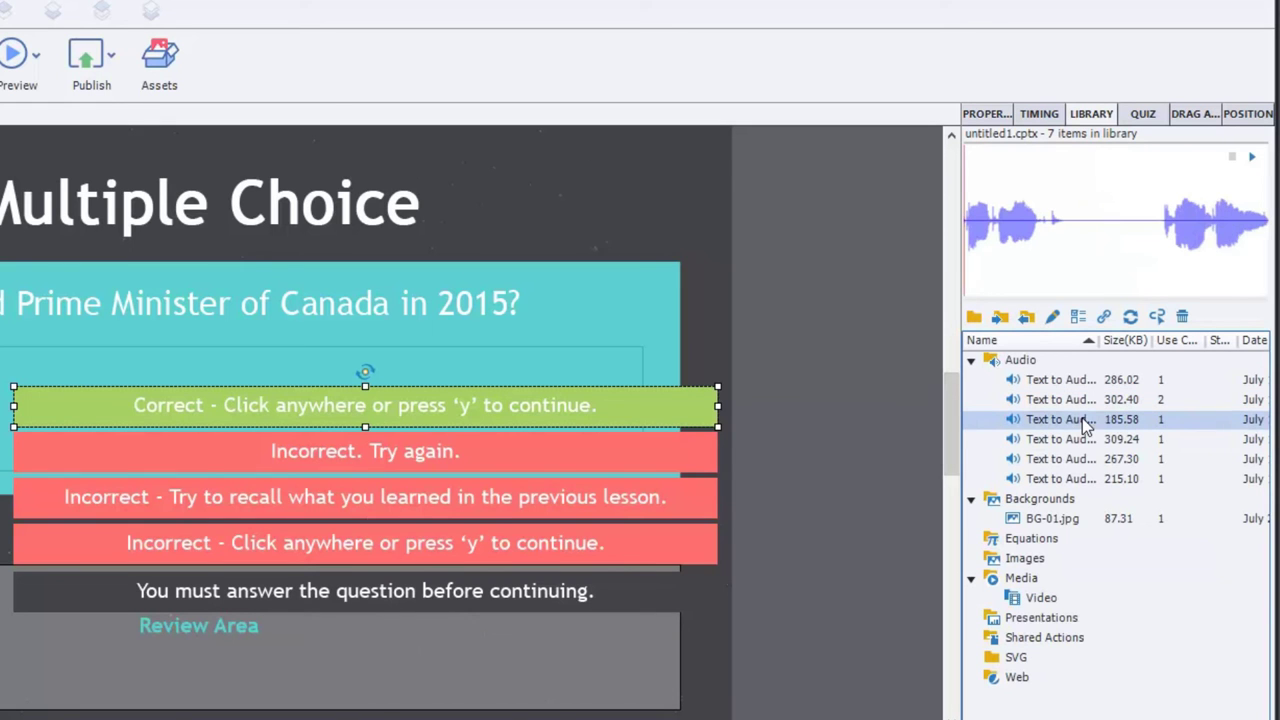
click(1252, 158)
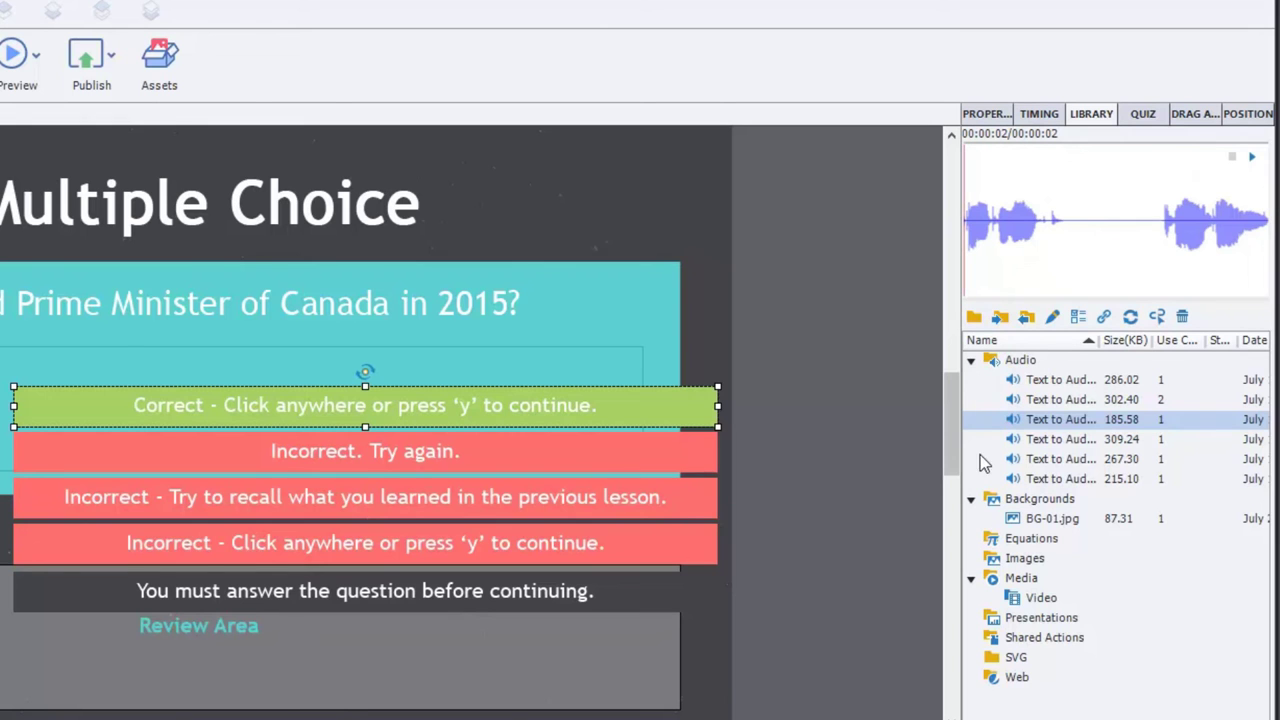
drag(1060, 419, 566, 447)
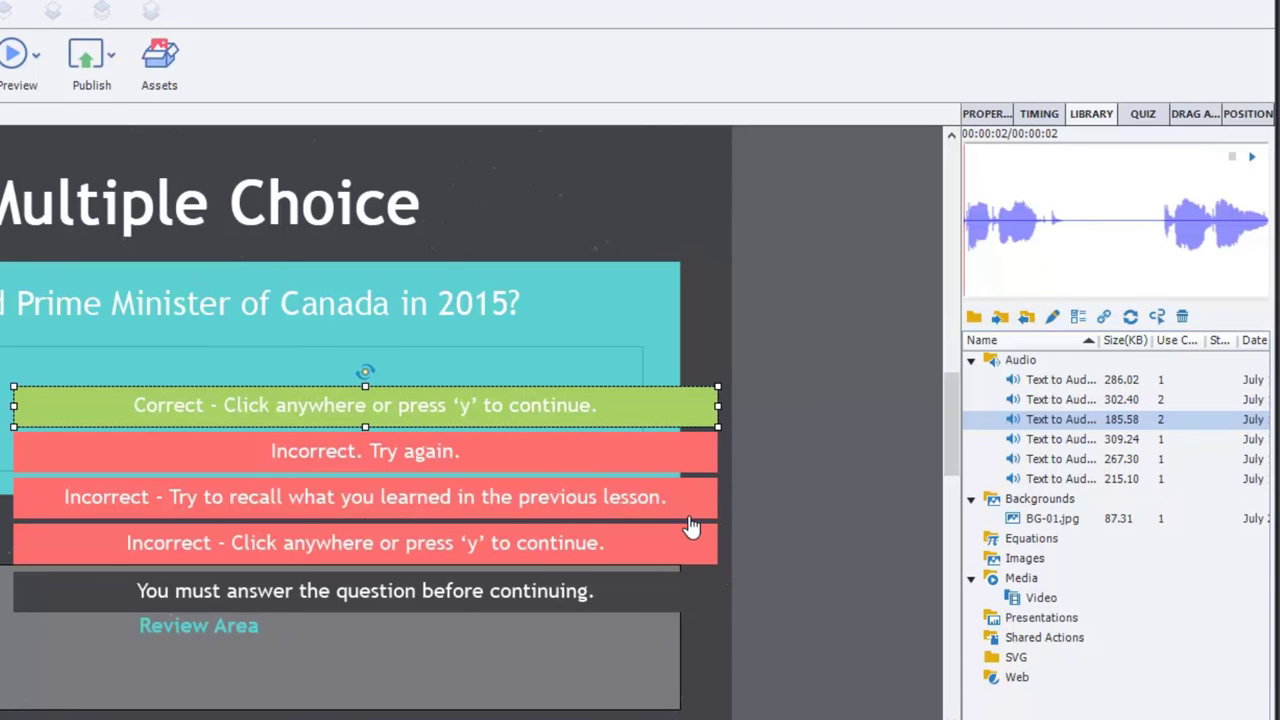
Step: Drag Text to Audio24 (309.24 KB) onto an Incorrect caption, extending its display time to 3.5 seconds
click(1077, 444)
click(1251, 156)
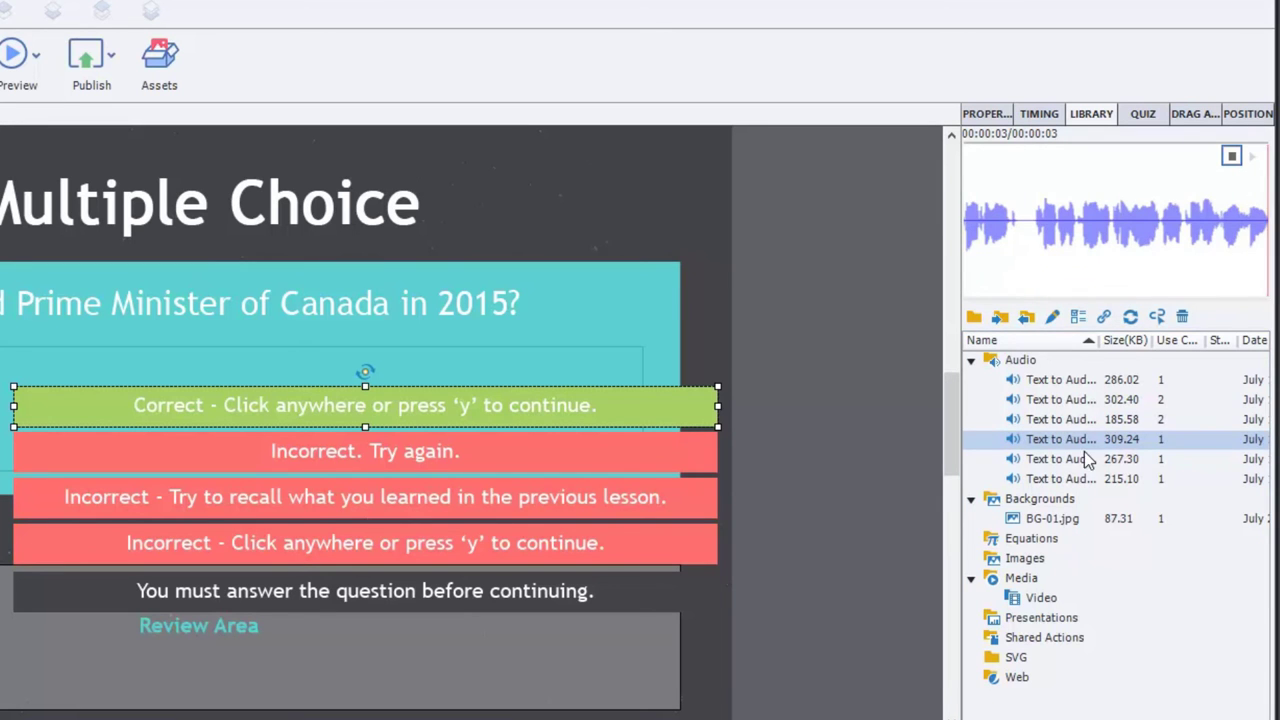
drag(1065, 439, 383, 497)
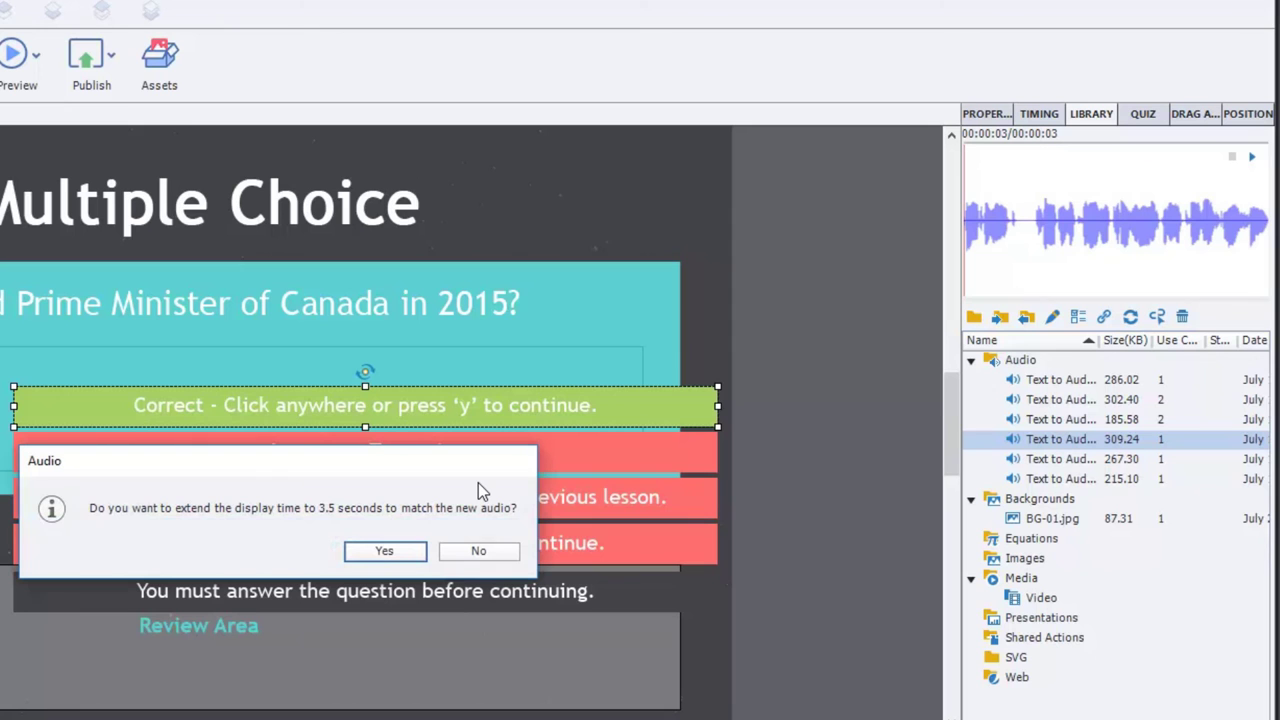
click(403, 554)
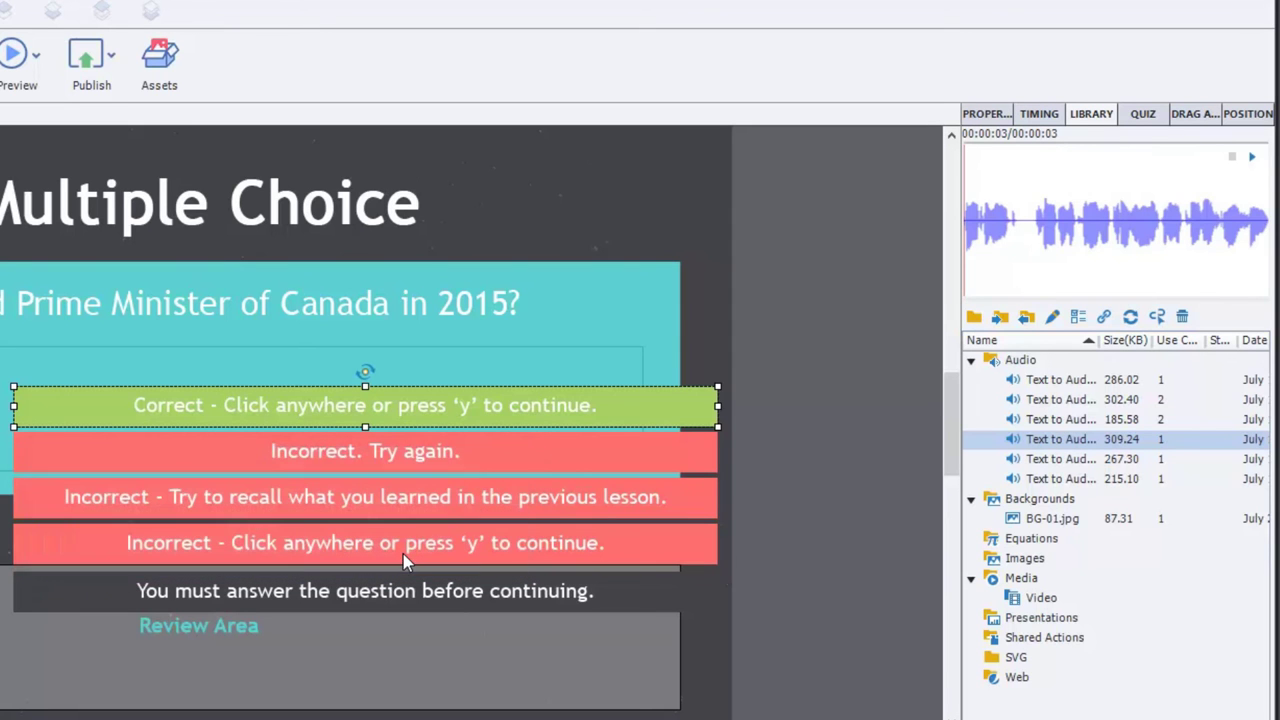
click(1062, 466)
Step: Attach Text to Audio25 to the last Incorrect caption and Text to Audio26 to the 'You must answer' caption
click(1252, 158)
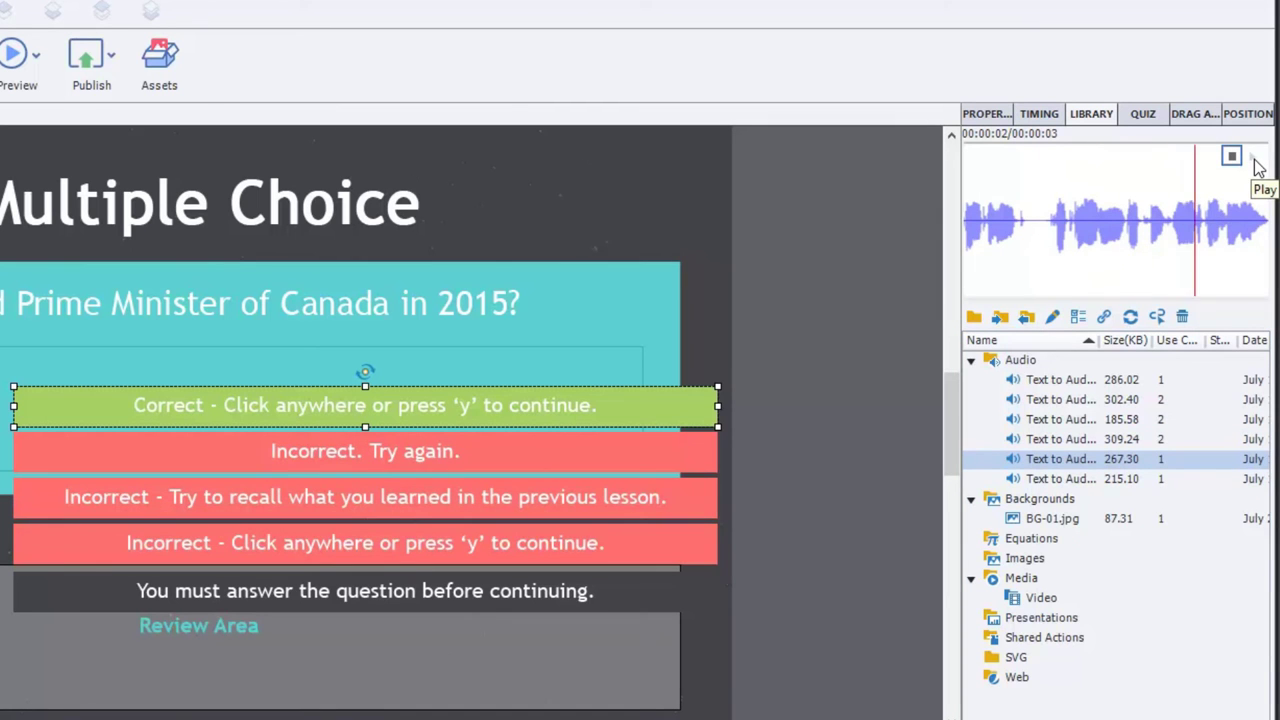
drag(1075, 462, 455, 543)
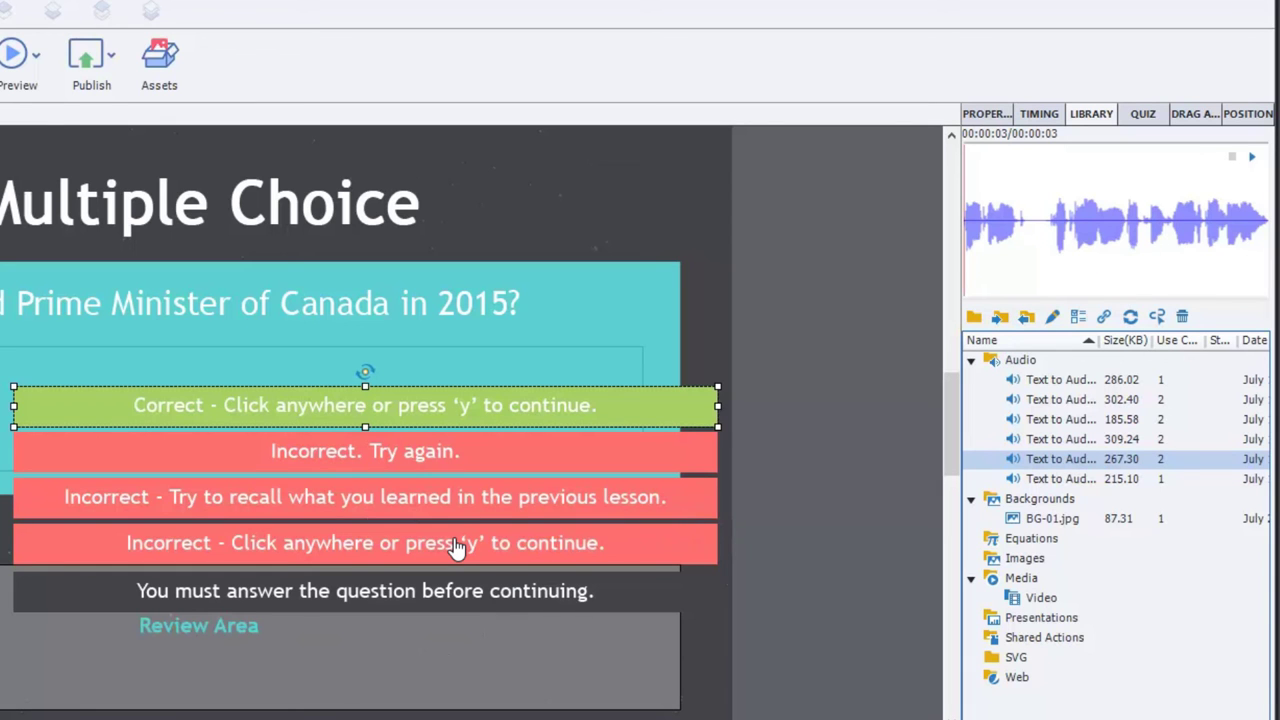
click(1089, 480)
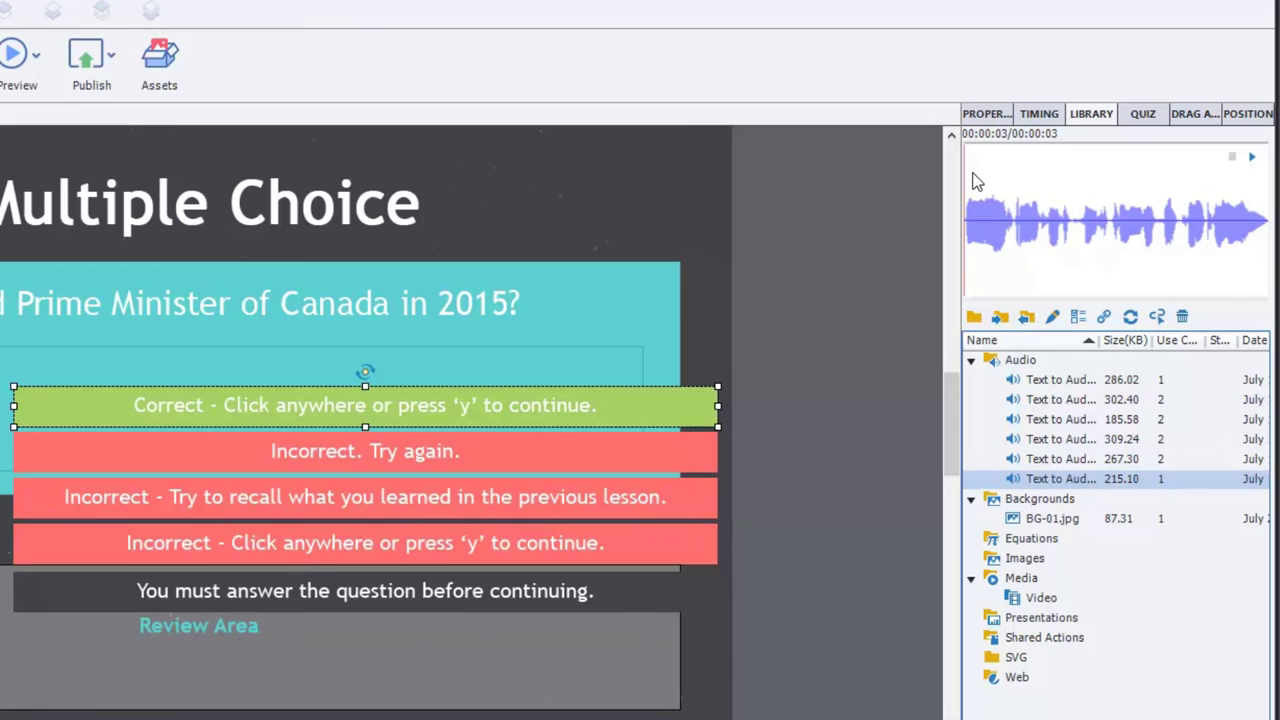
click(1252, 157)
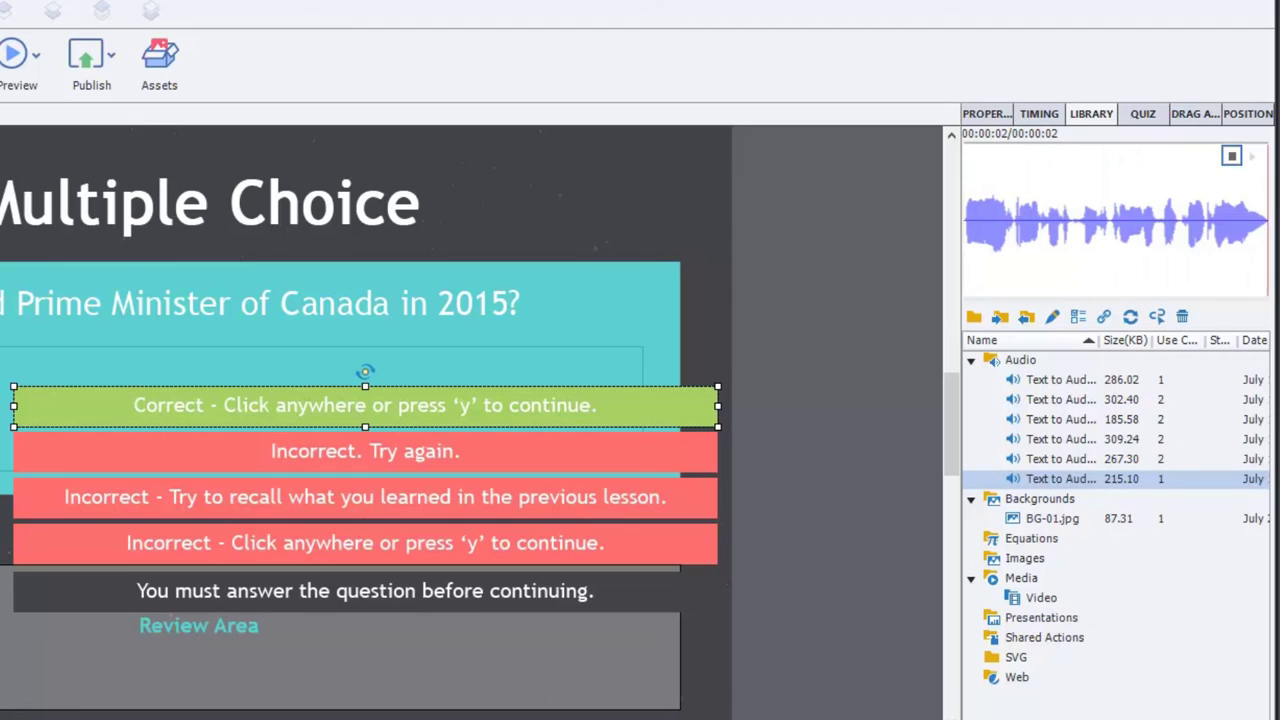
drag(1072, 482, 394, 590)
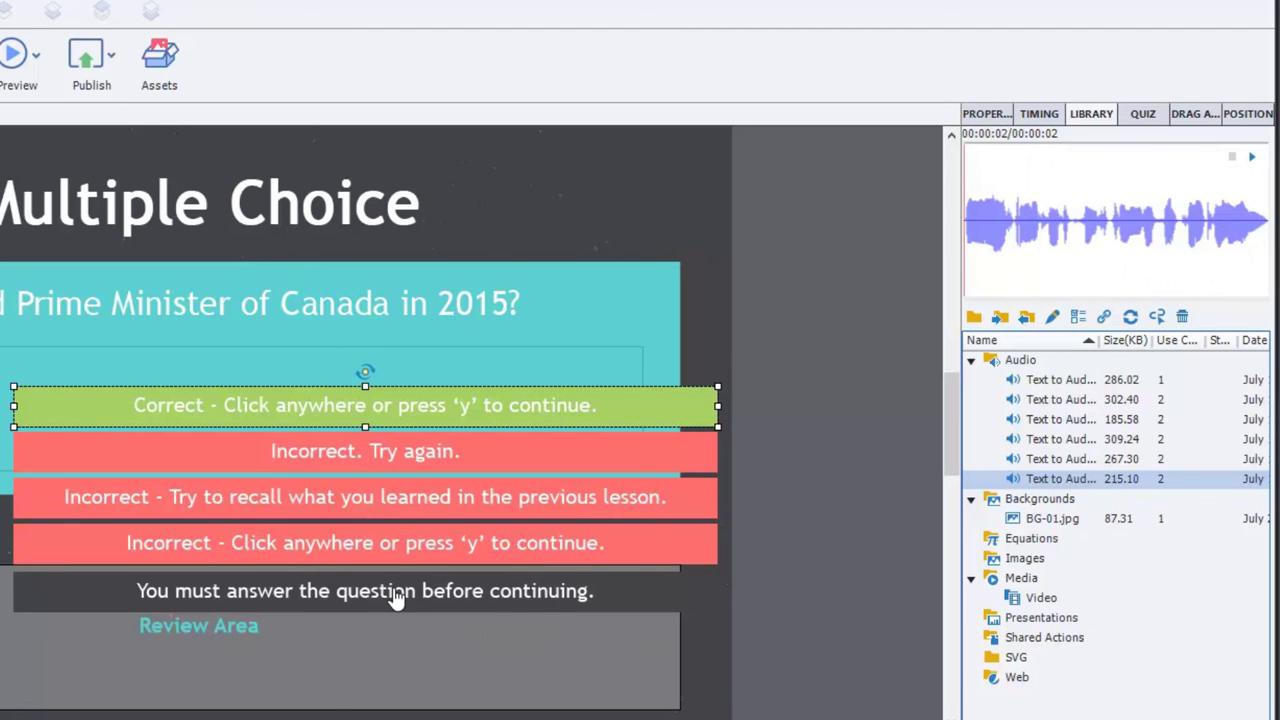